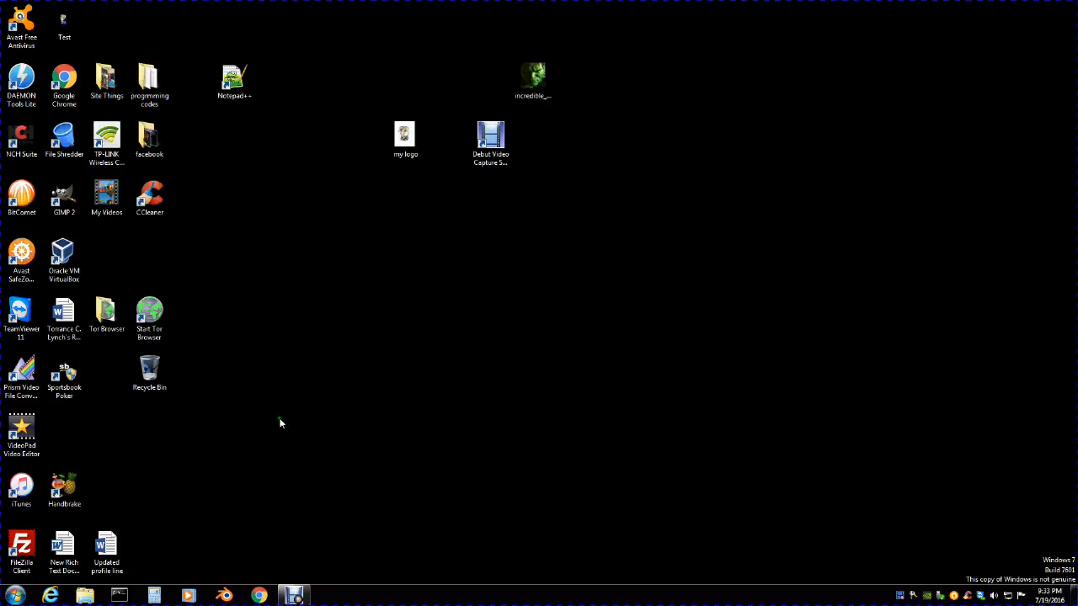
Open Google Chrome and search the web for "linux download"
click(260, 595)
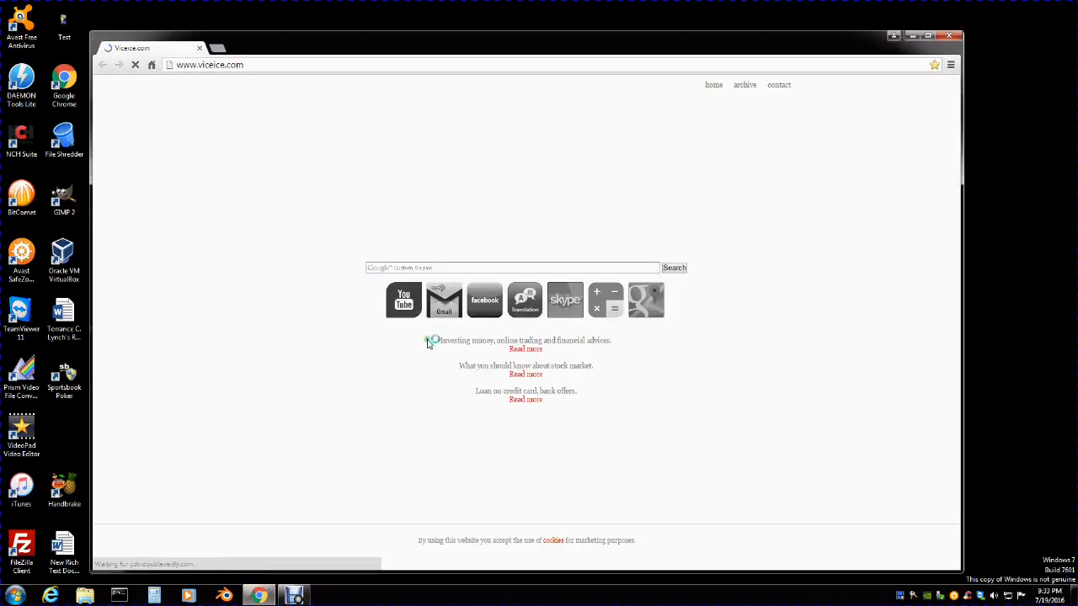
click(233, 68)
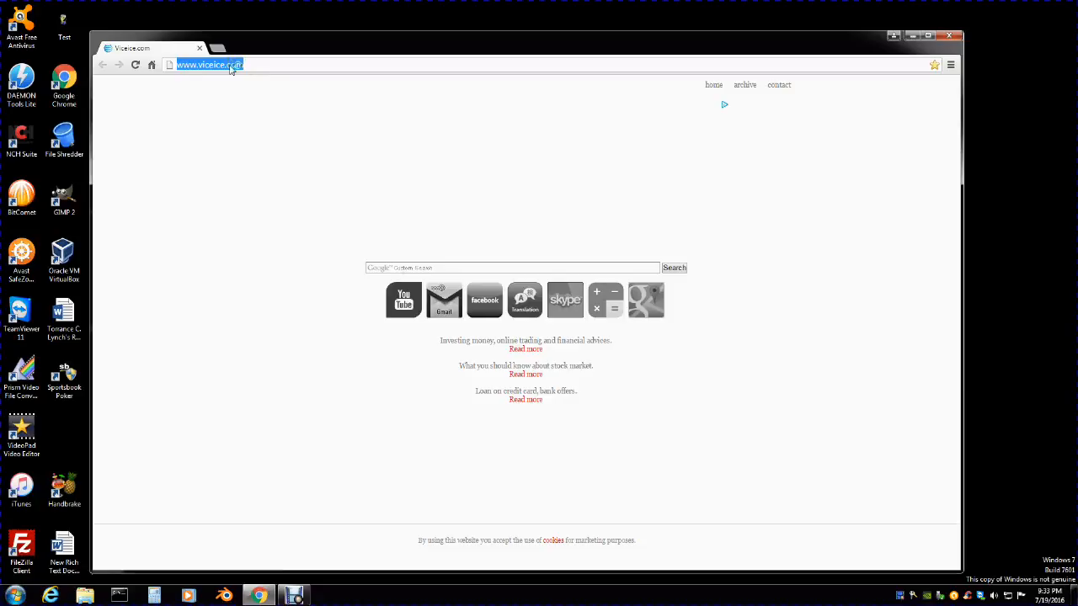
text(linux)
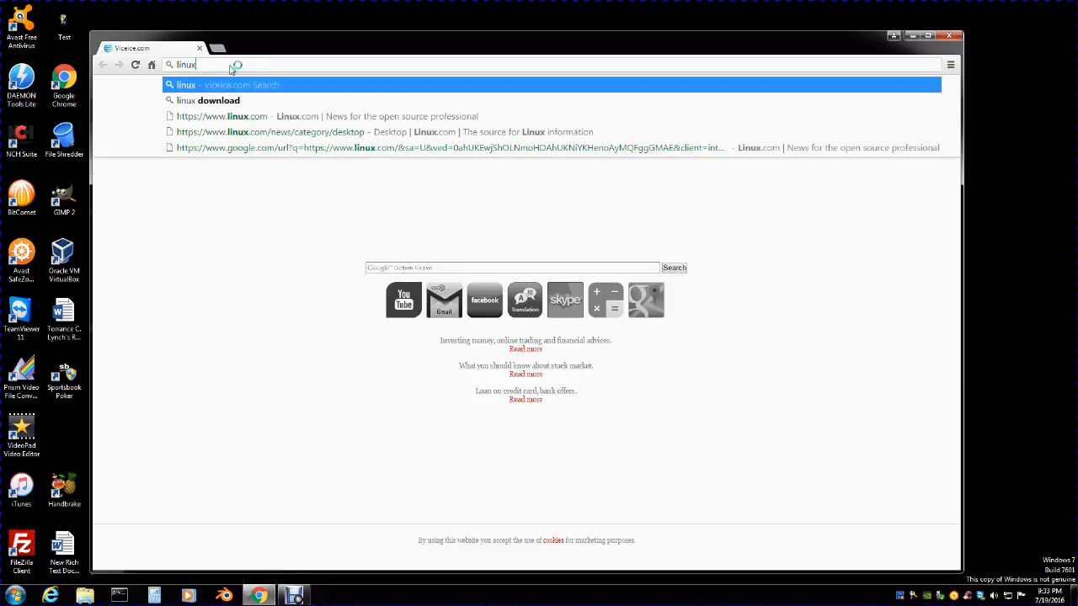
text( d)
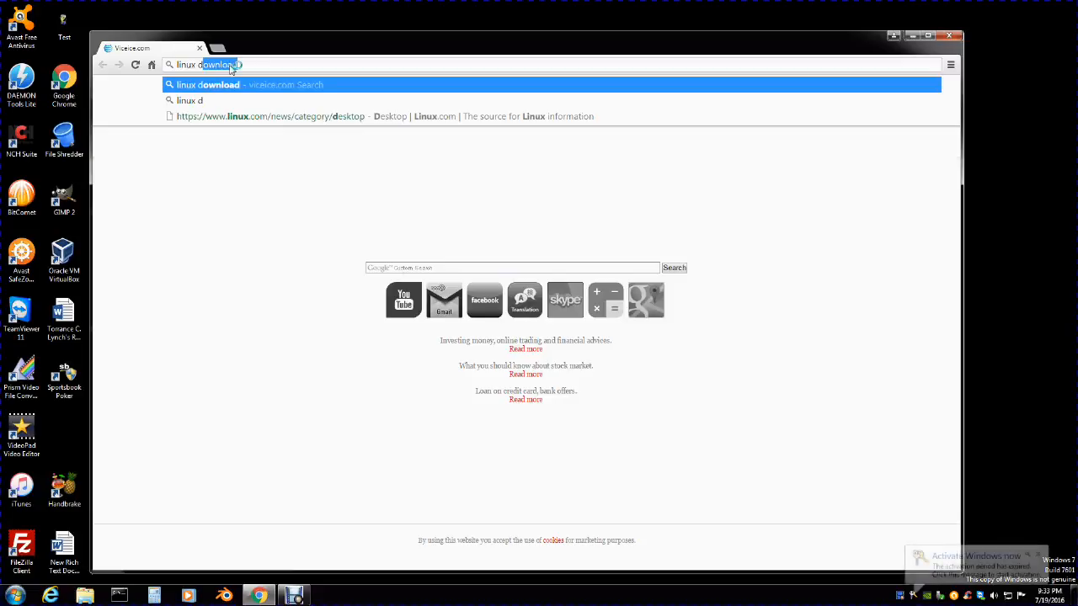
text(ow)
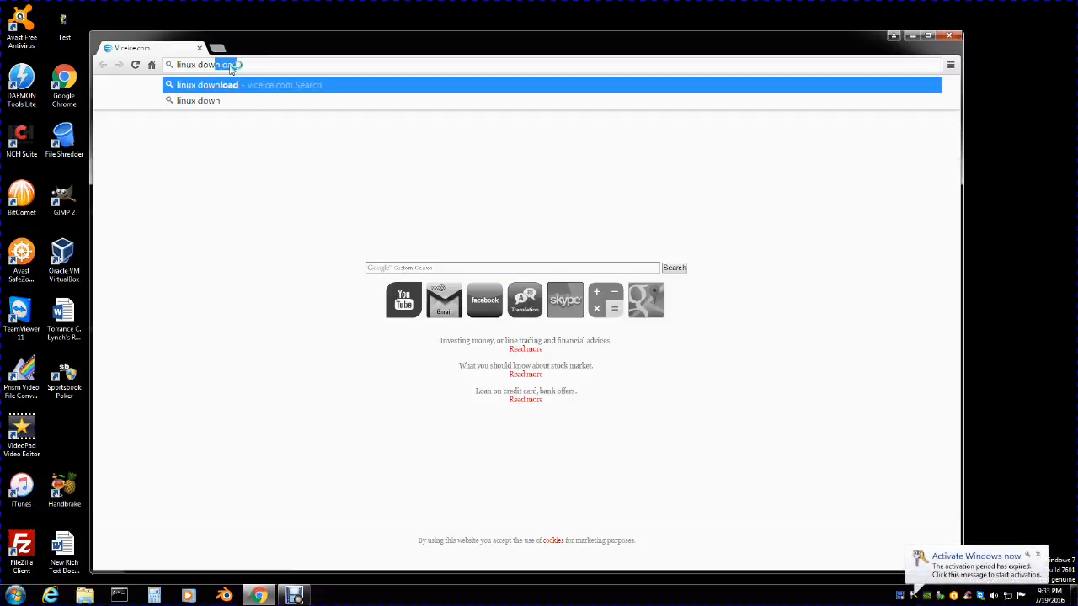
text(nload)
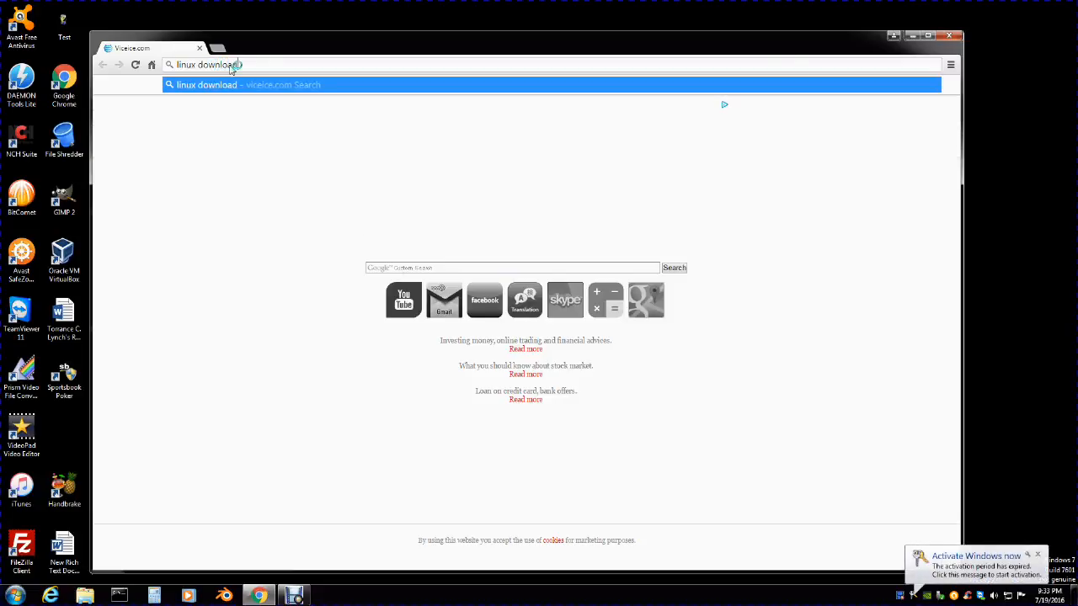
key(Return)
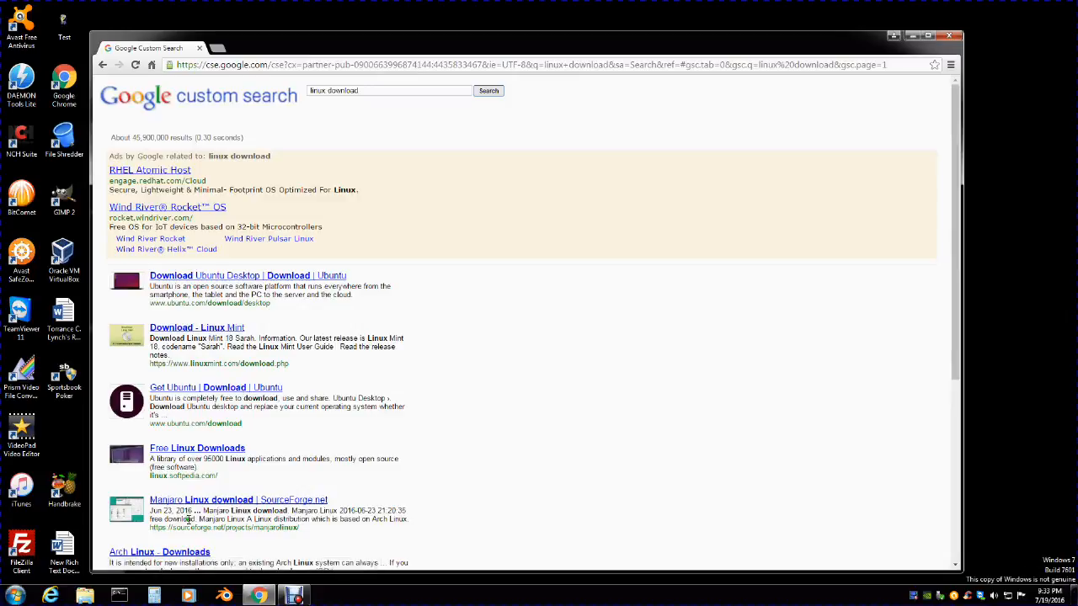
Open the Ubuntu Desktop download page from the search results, and close the browser after viewing it
scroll(186, 503, down, 2)
scroll(184, 403, up, 2)
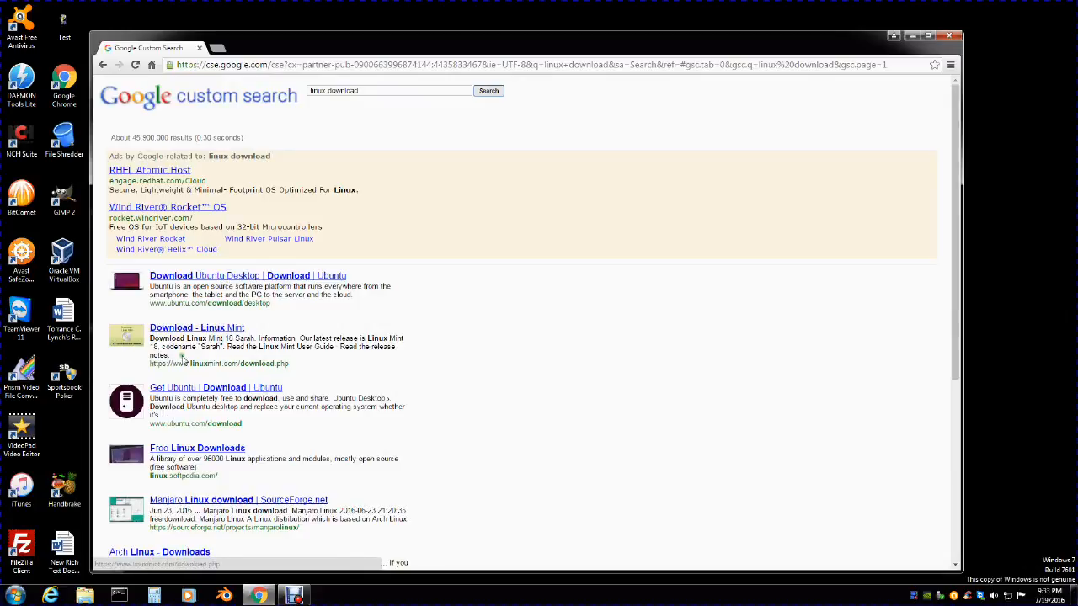
click(223, 279)
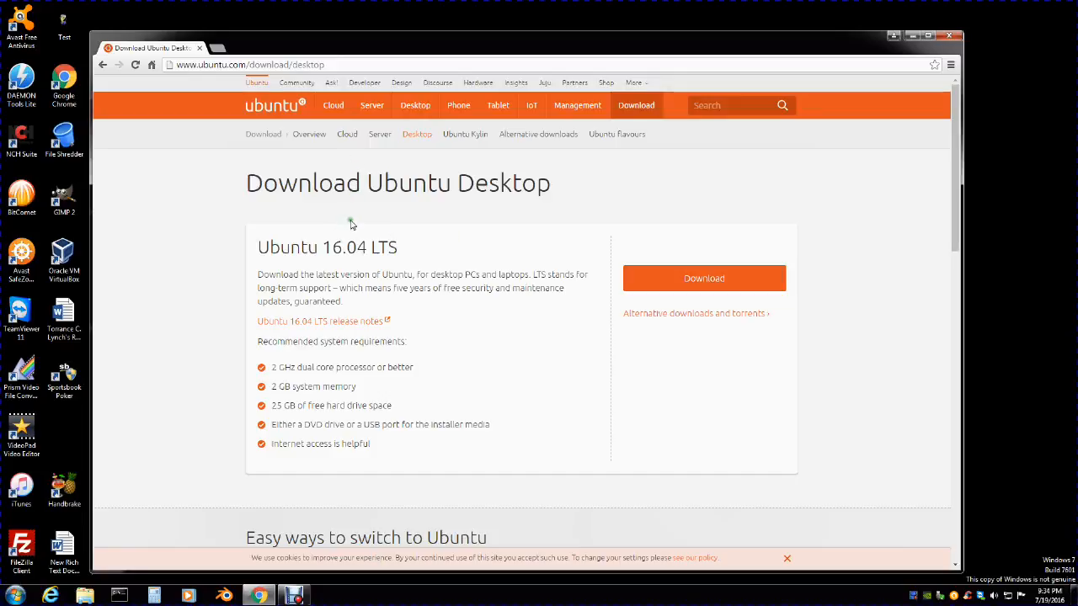
click(199, 48)
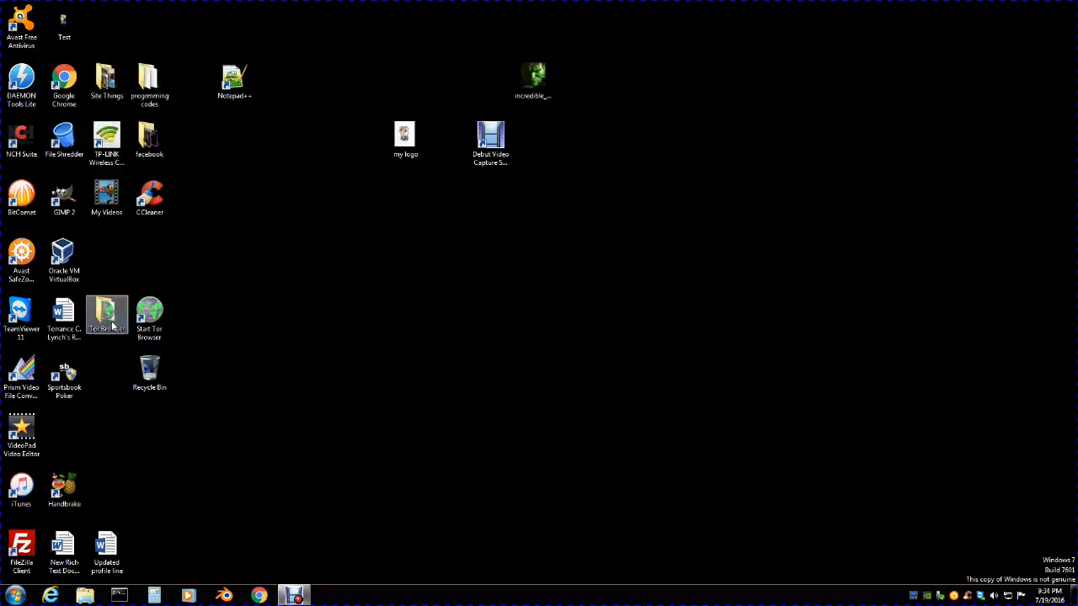
Open Oracle VM VirtualBox and remove the first listed virtual machine, deleting all its files
click(72, 251)
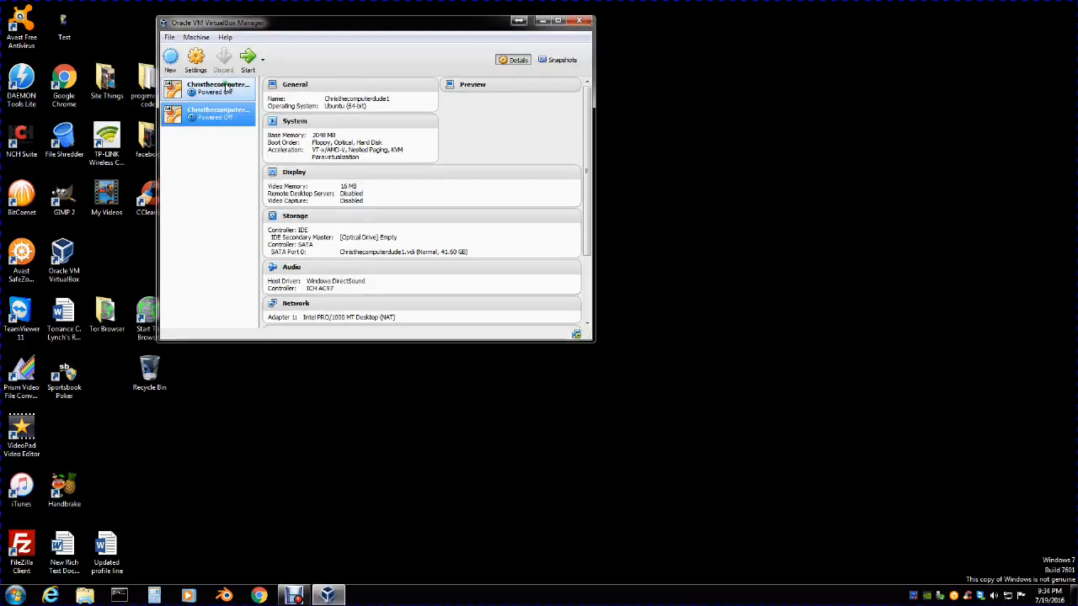
click(217, 92)
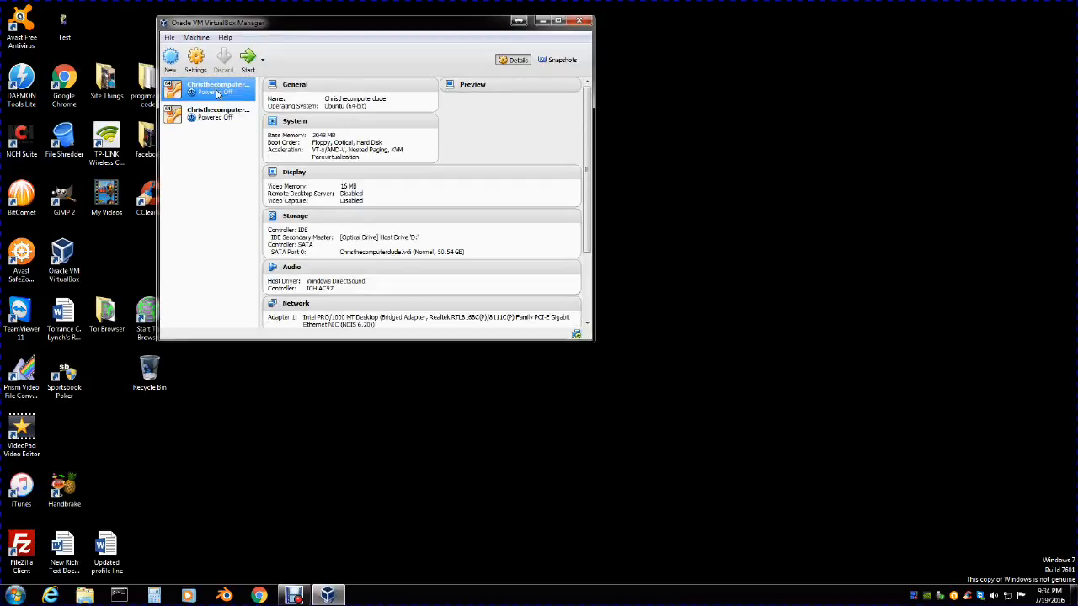
right_click(194, 89)
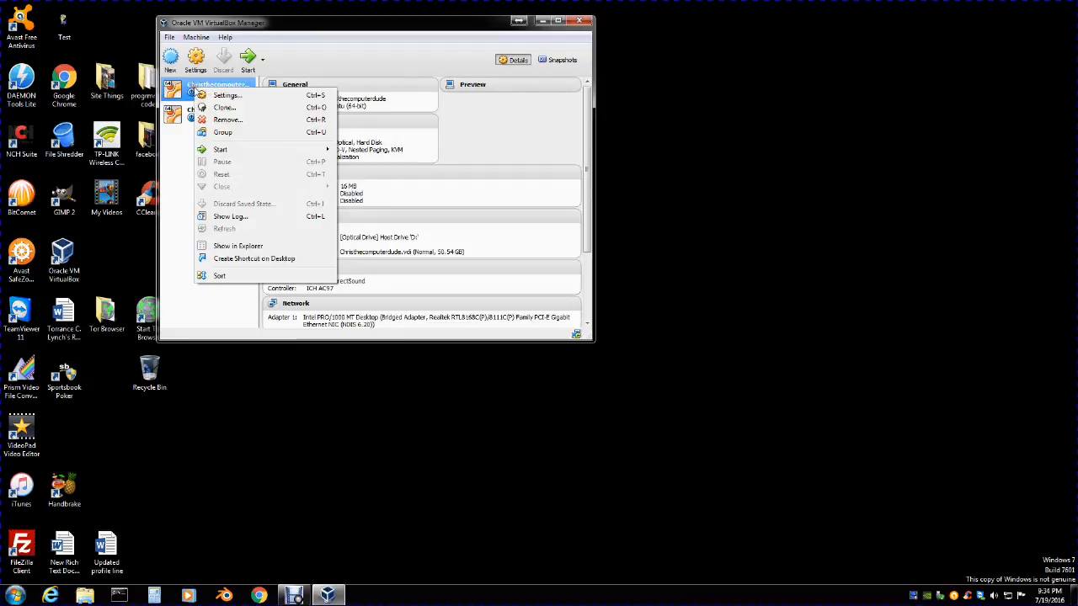
click(225, 120)
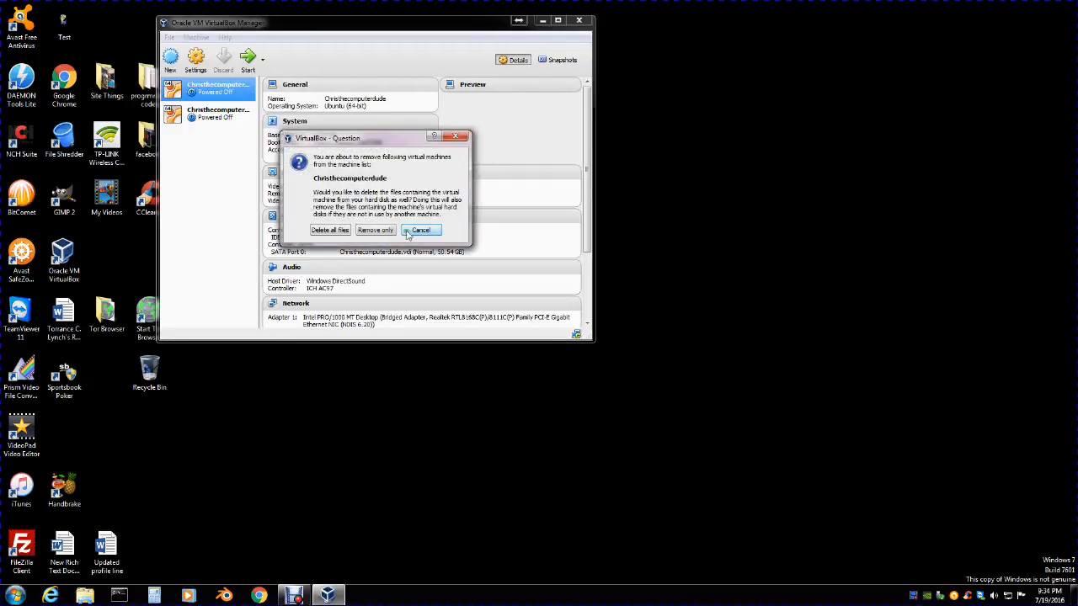
click(337, 230)
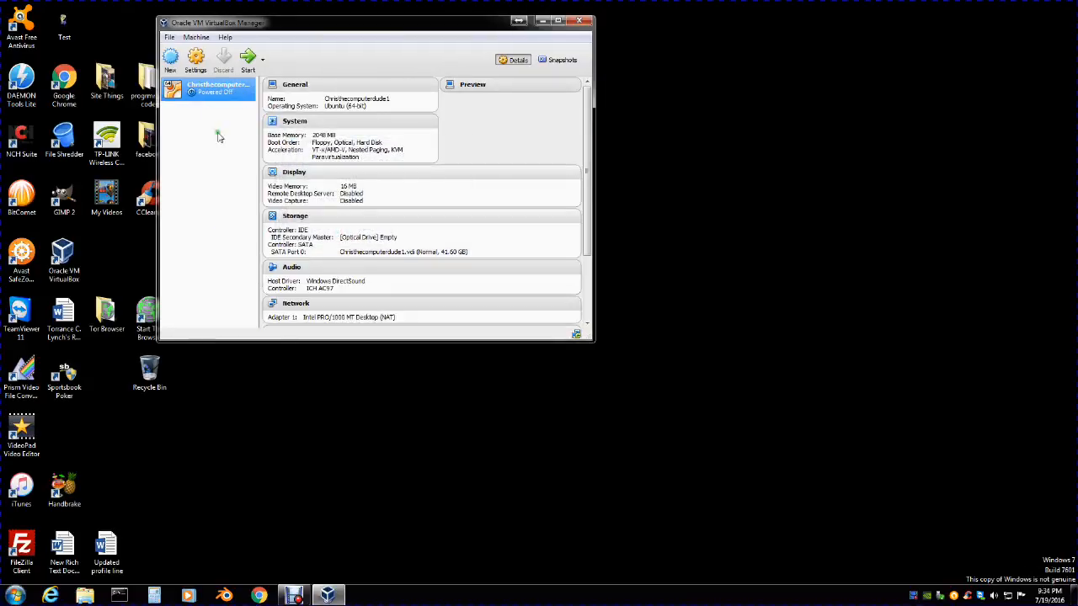
Start the remaining Ubuntu virtual machine, dismiss its keyboard capture notice, and reset the machine
double_click(211, 96)
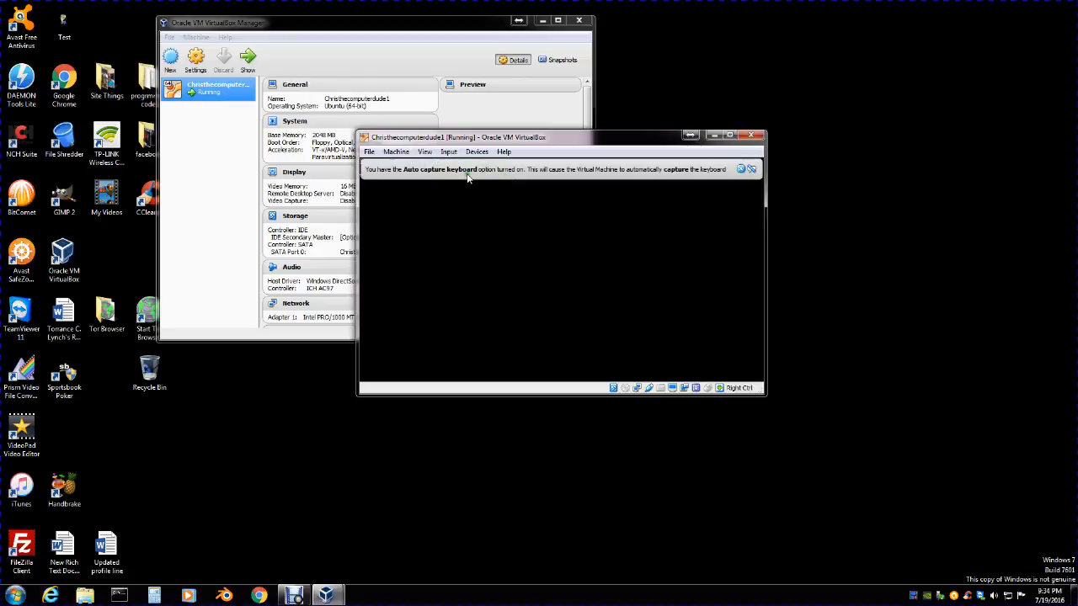
click(743, 172)
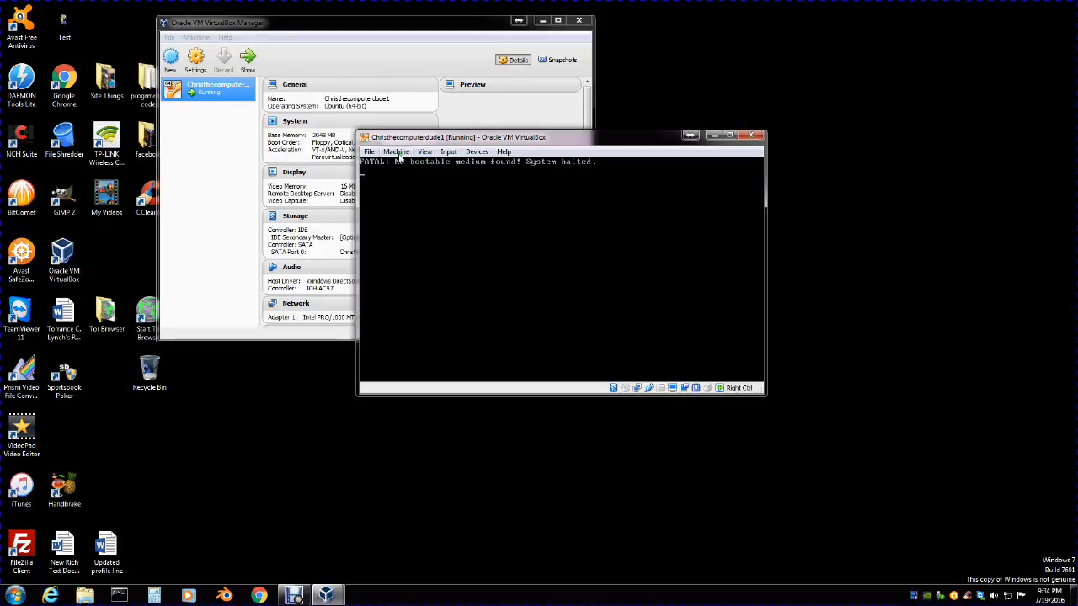
click(202, 97)
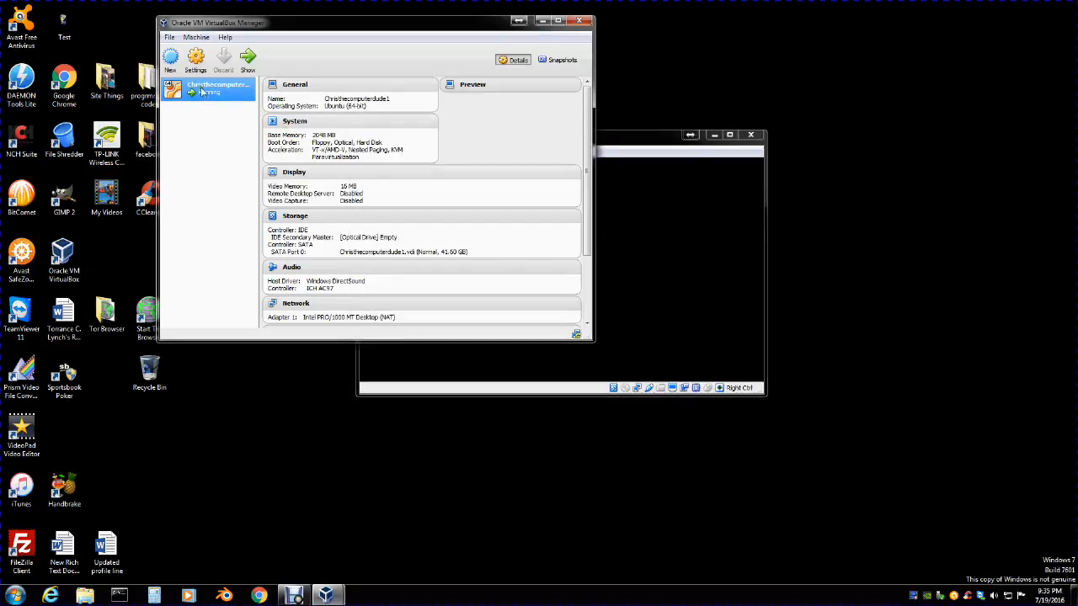
click(198, 40)
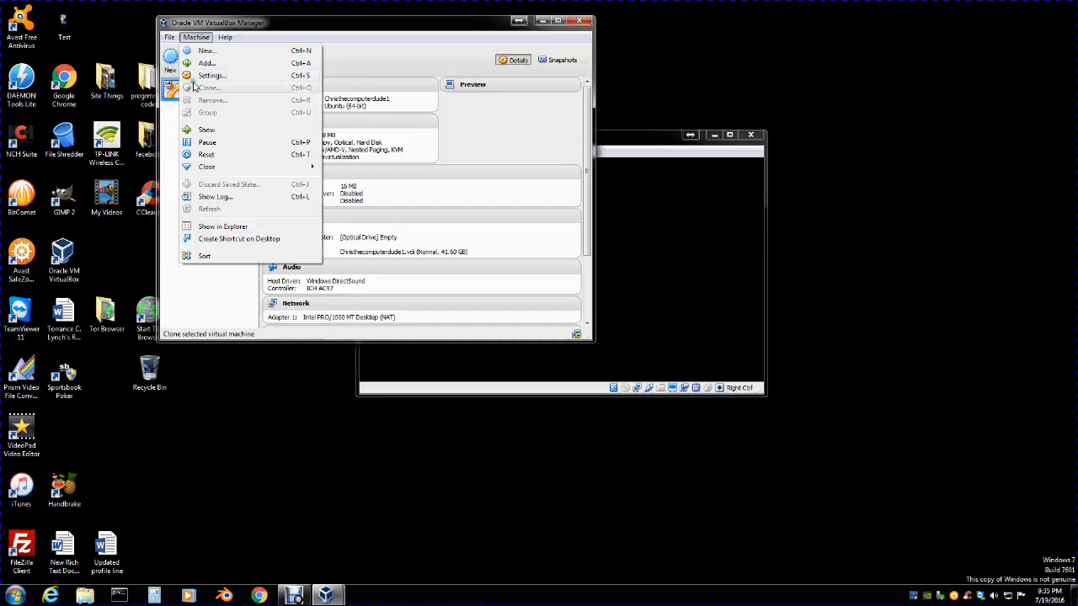
click(205, 157)
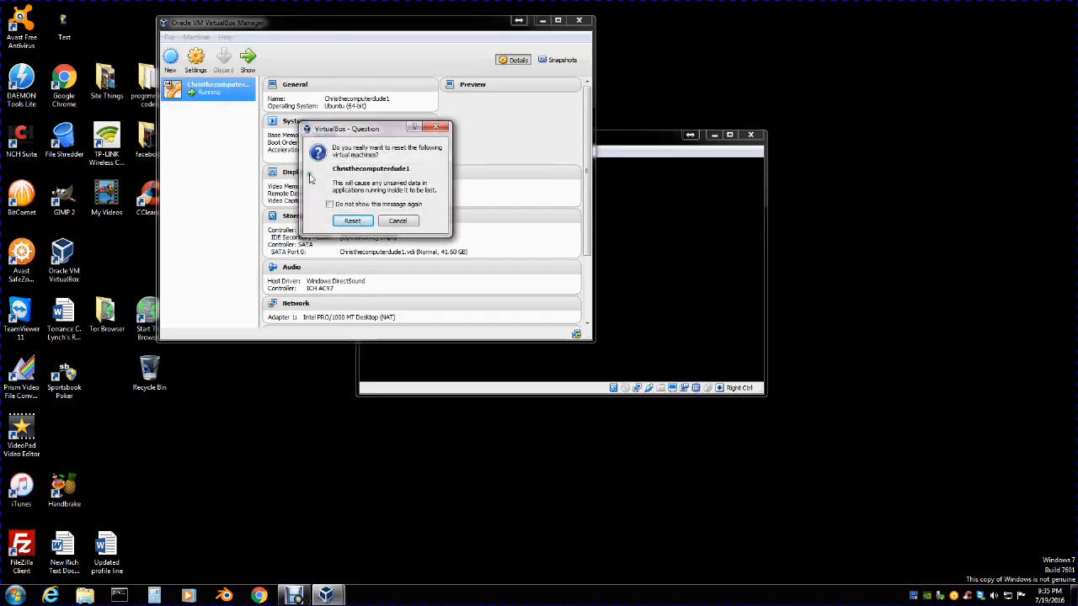
click(351, 221)
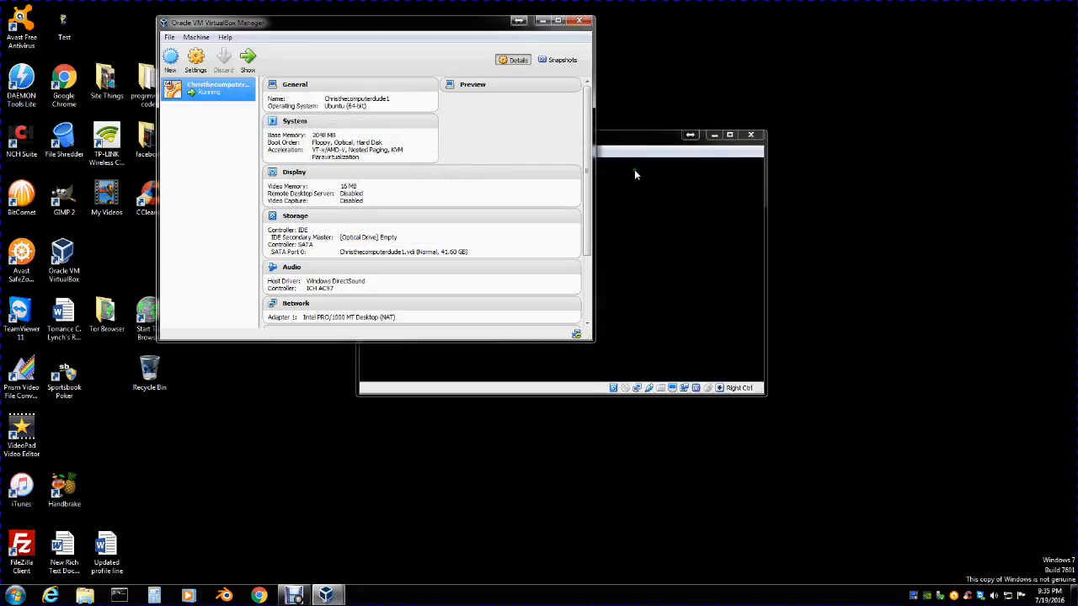
click(630, 142)
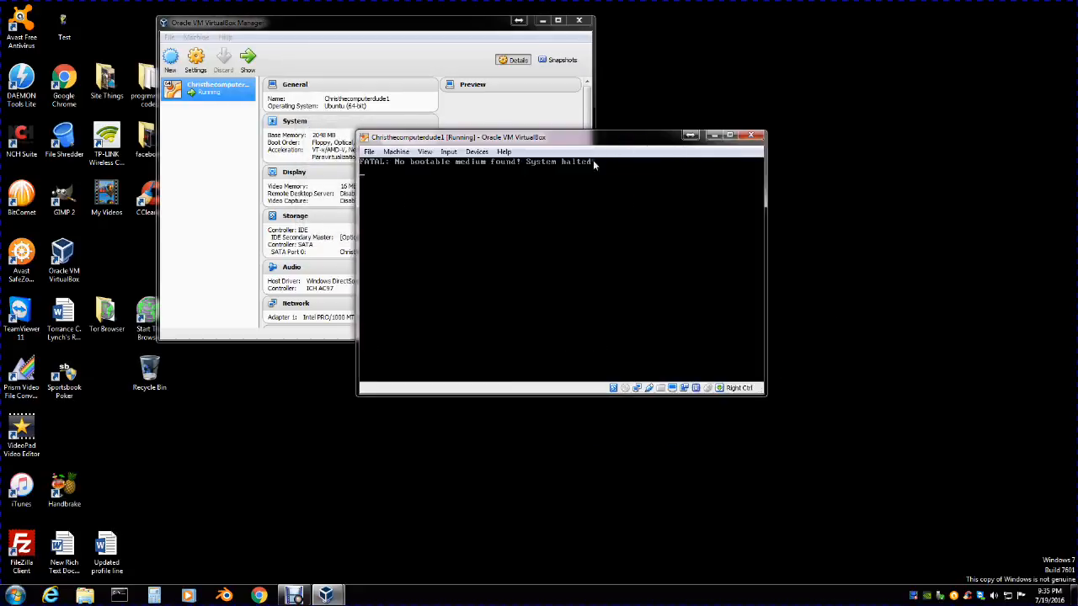
Try attaching the running machine's network Adapter 1 to Bridged Adapter with the Realtek Ethernet card, and expand its advanced options
click(395, 152)
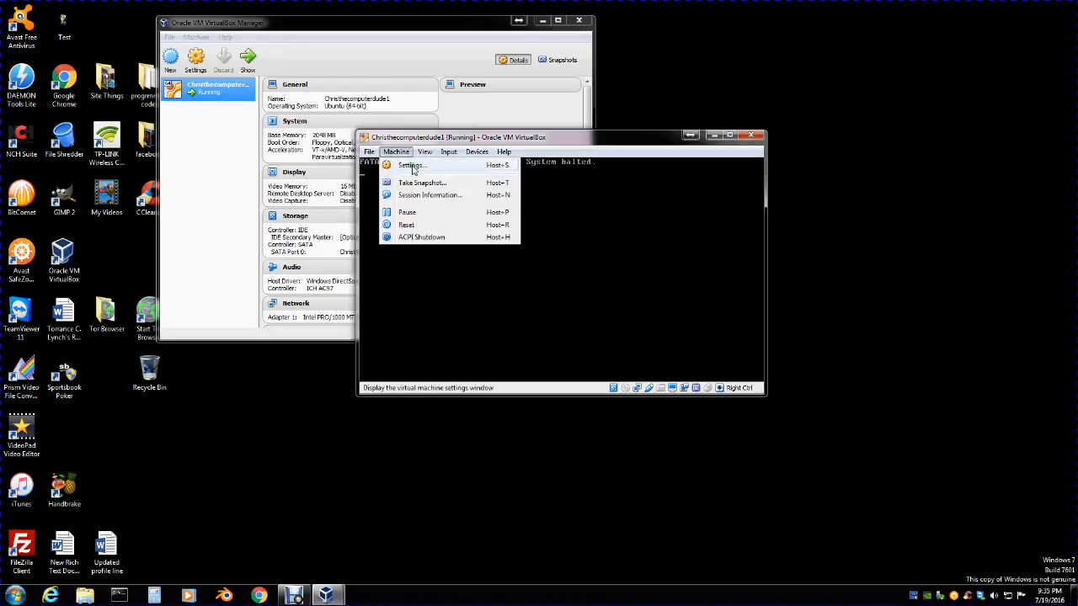
click(413, 167)
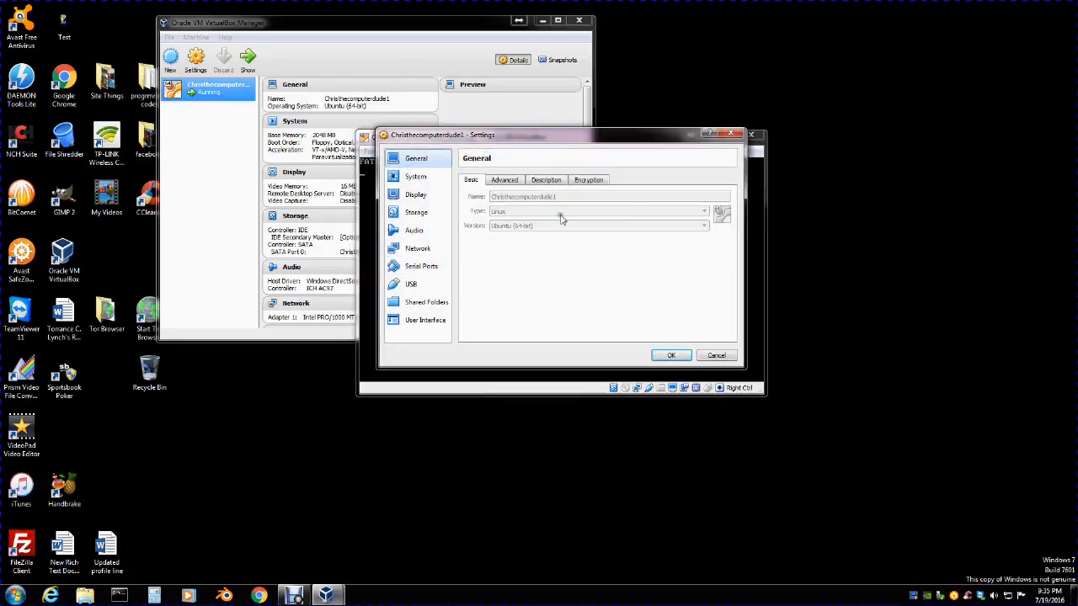
click(419, 178)
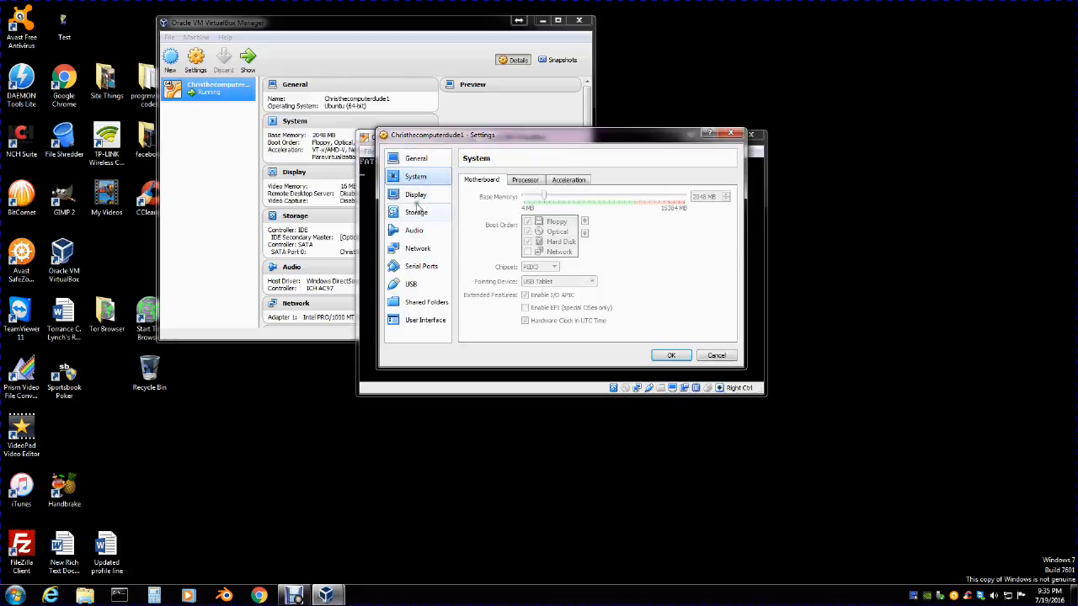
click(418, 244)
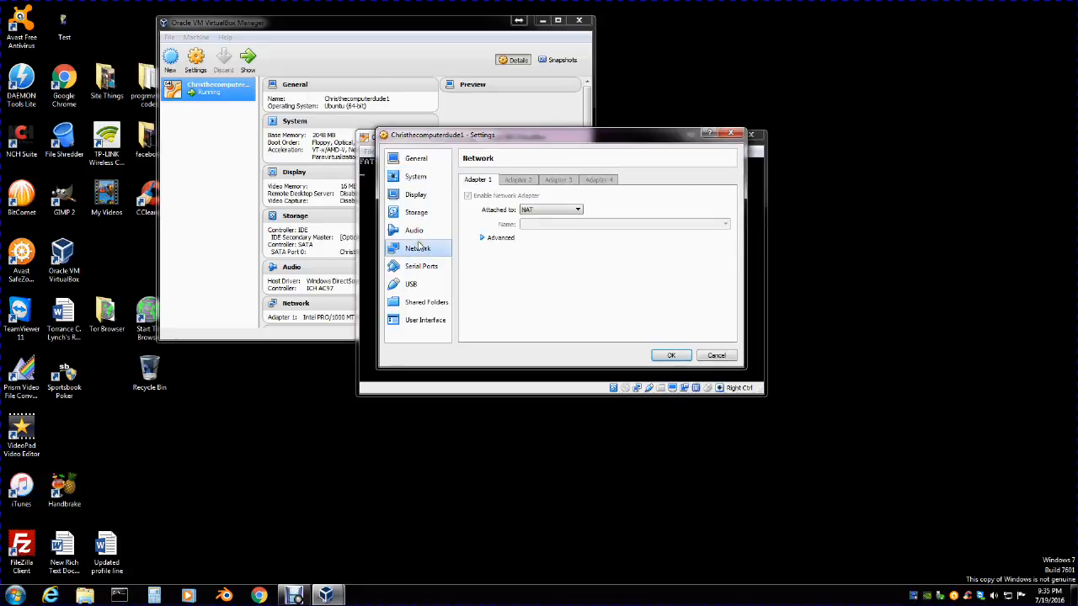
click(579, 210)
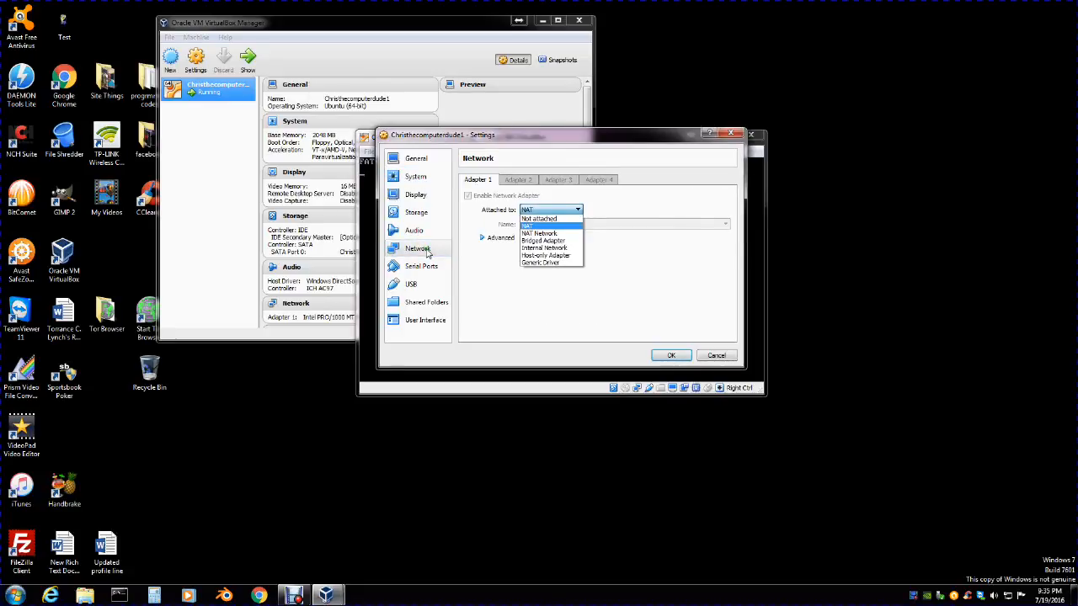
click(541, 241)
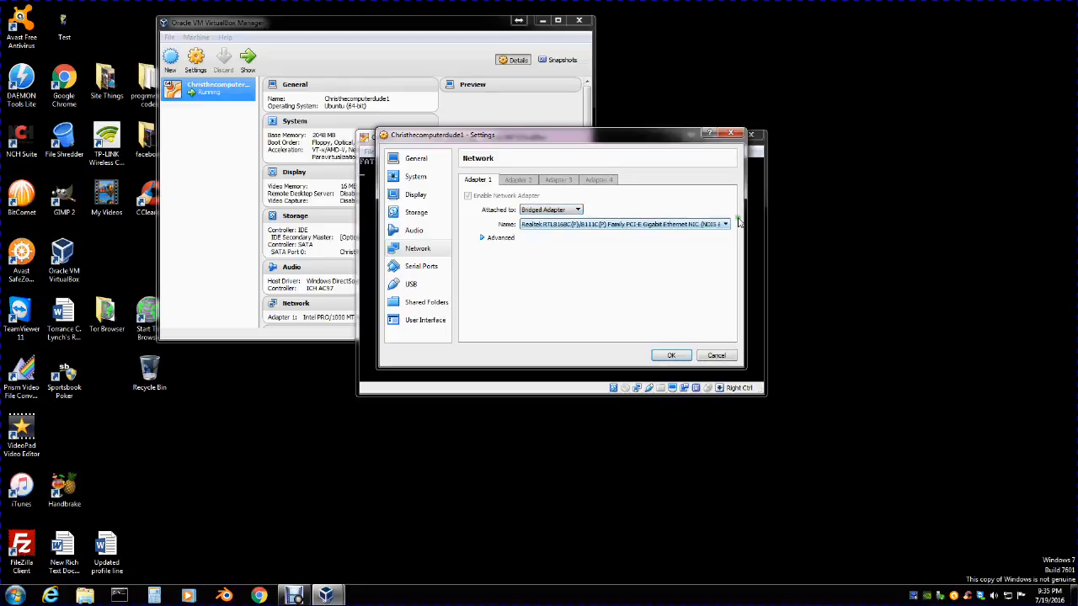
click(678, 226)
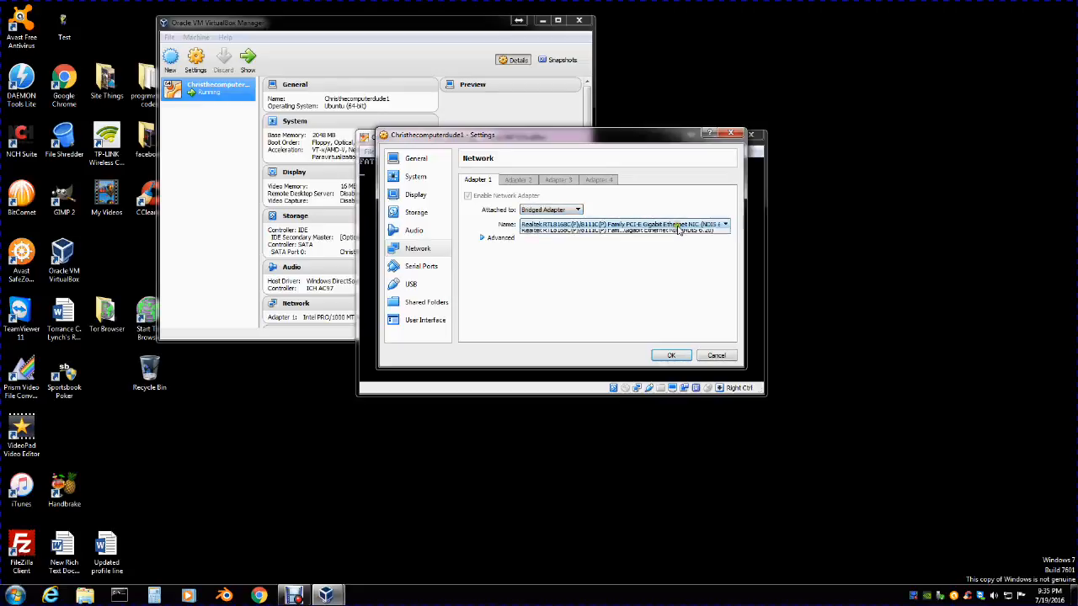
click(628, 238)
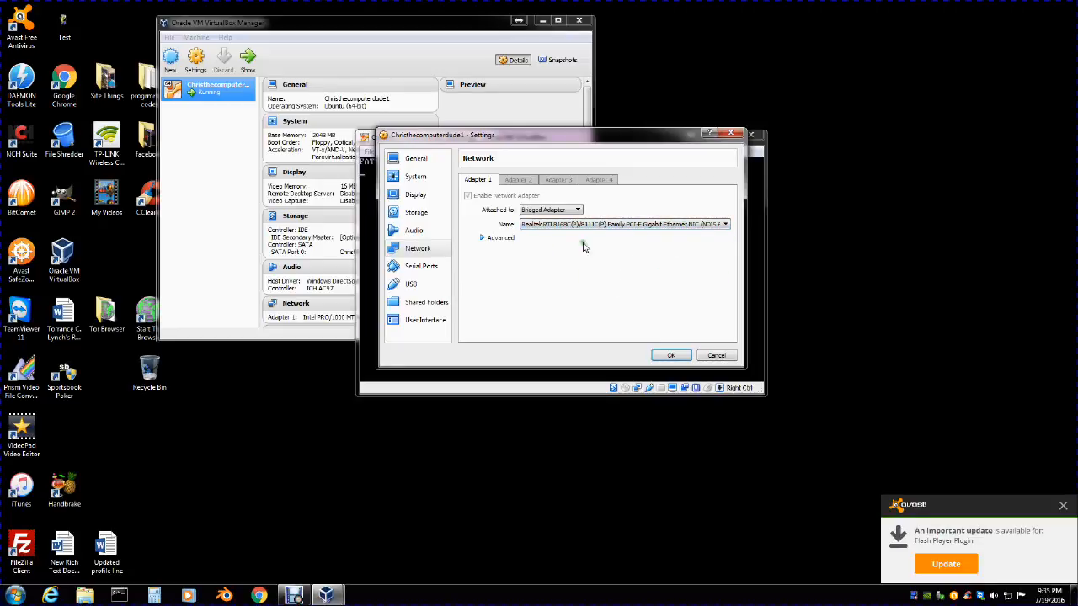
click(725, 227)
click(725, 228)
click(497, 239)
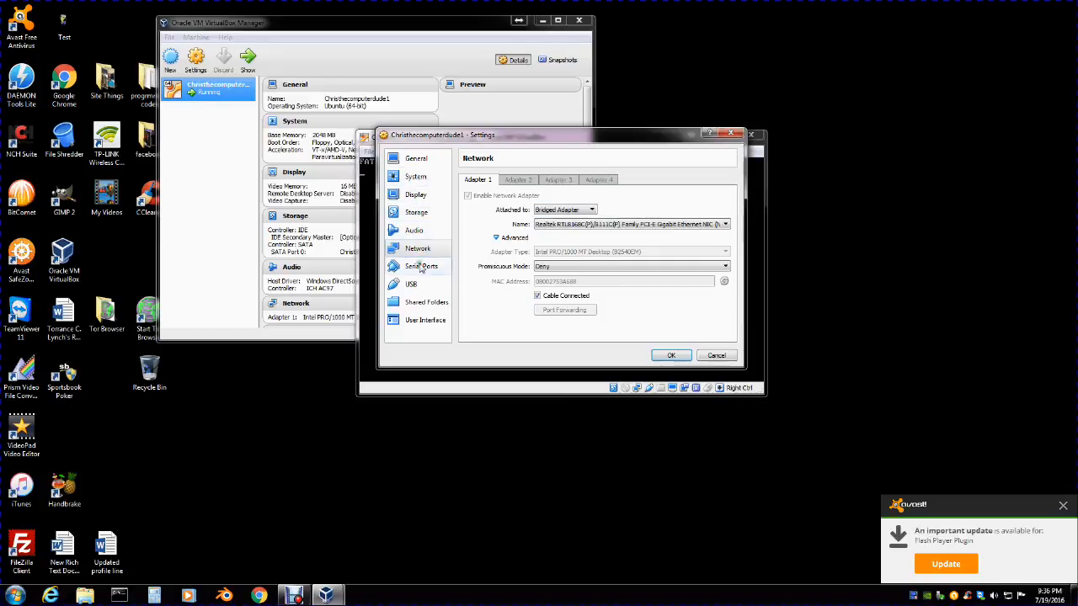
Check the machine's User Interface and General settings, and close the settings without saving
click(427, 326)
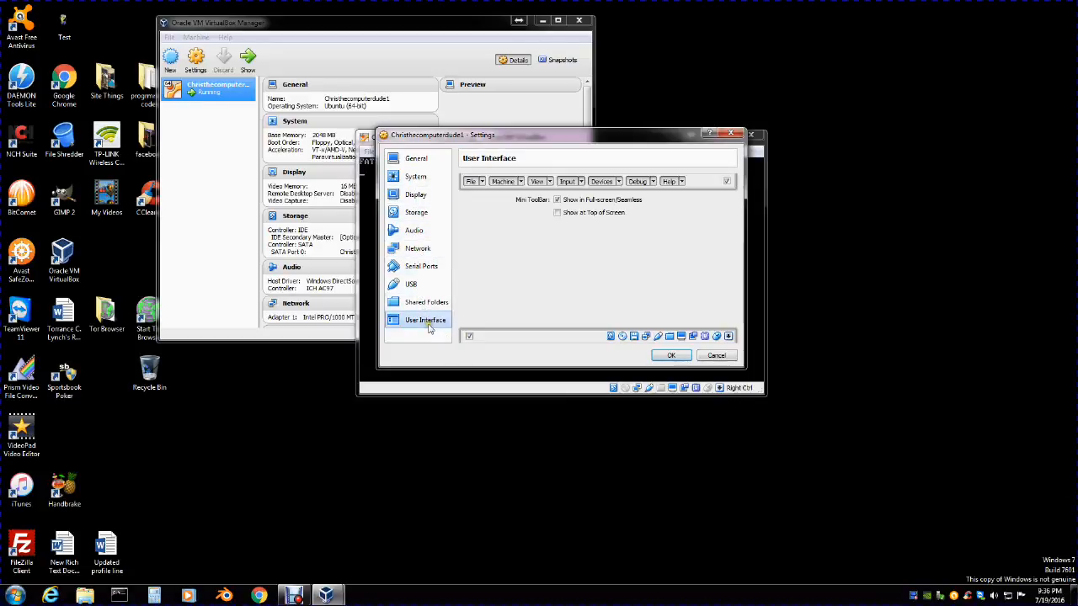
click(420, 164)
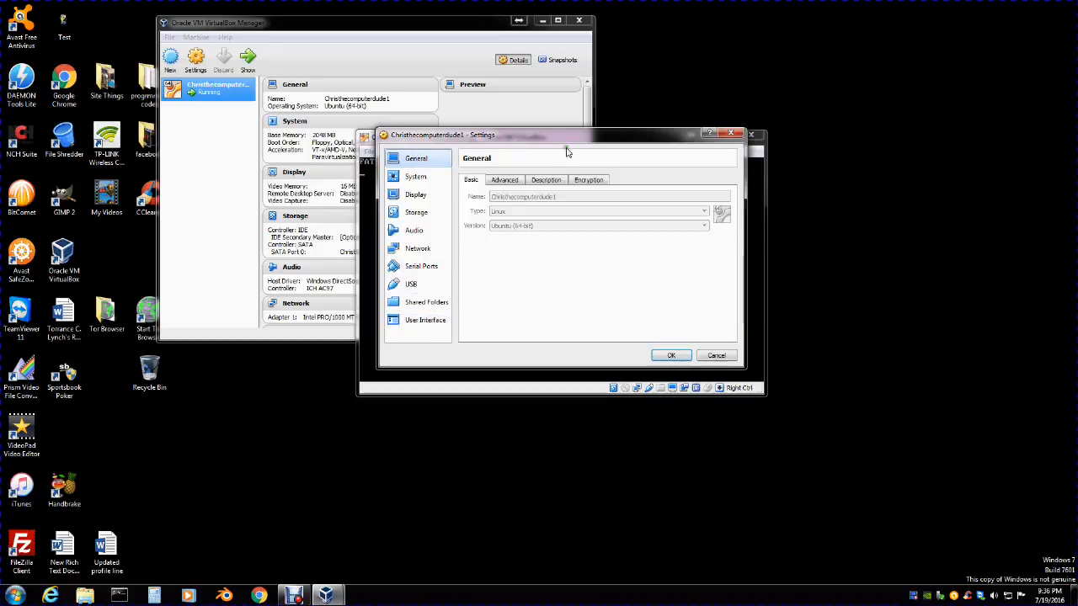
click(734, 134)
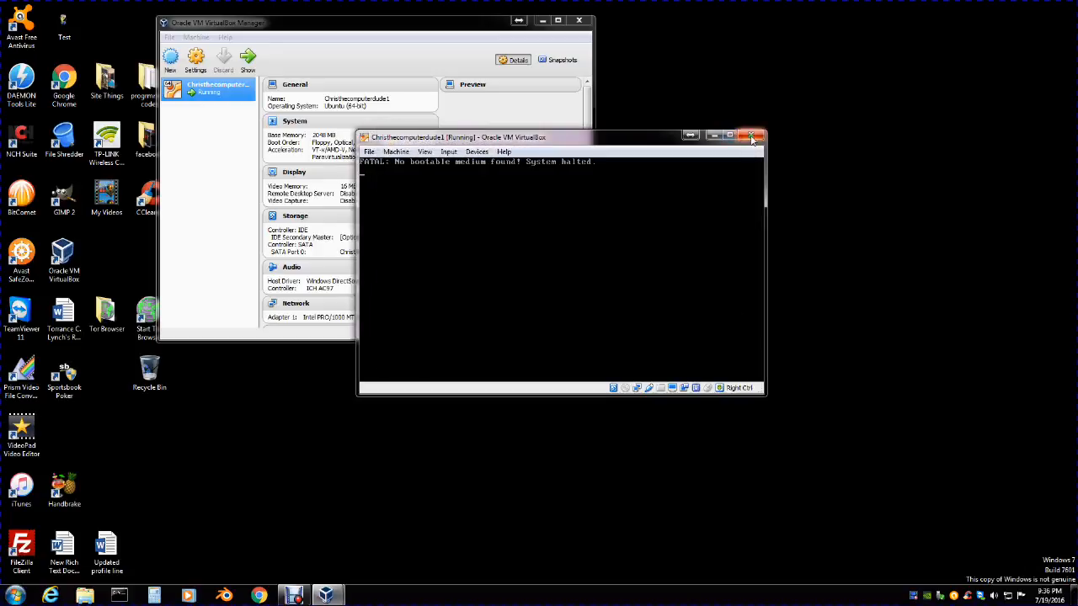
Power off the running Ubuntu virtual machine and remove it from the machine list, deleting all its files
click(751, 135)
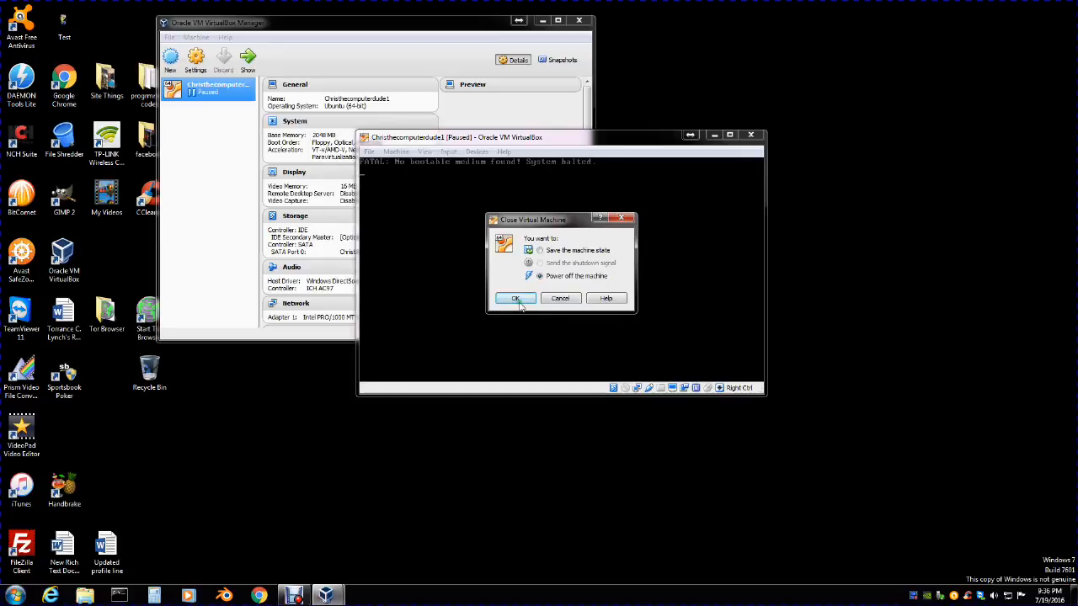
click(517, 300)
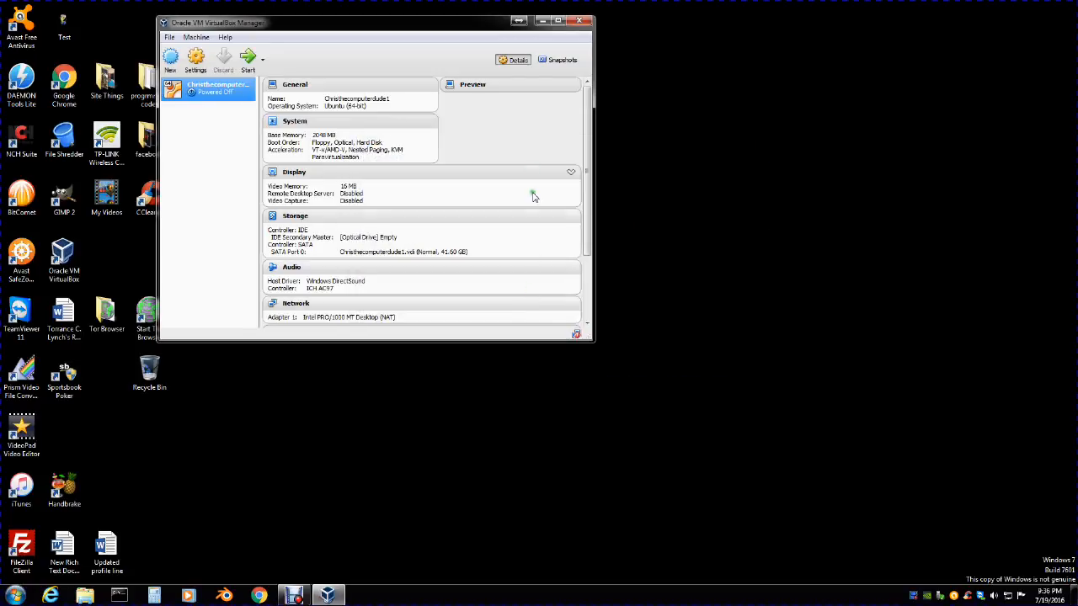
right_click(215, 98)
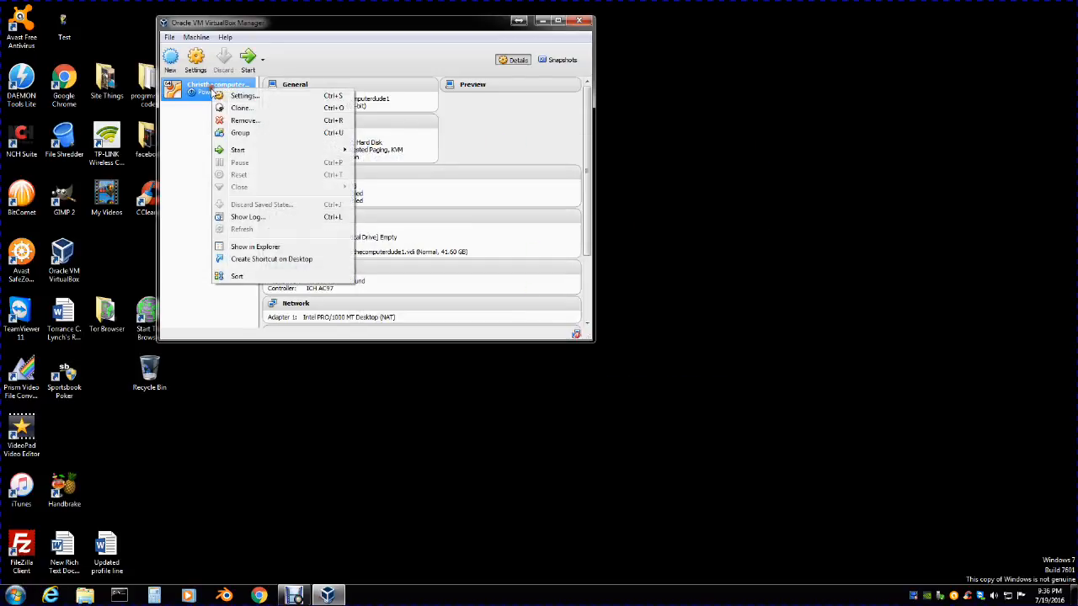
click(239, 120)
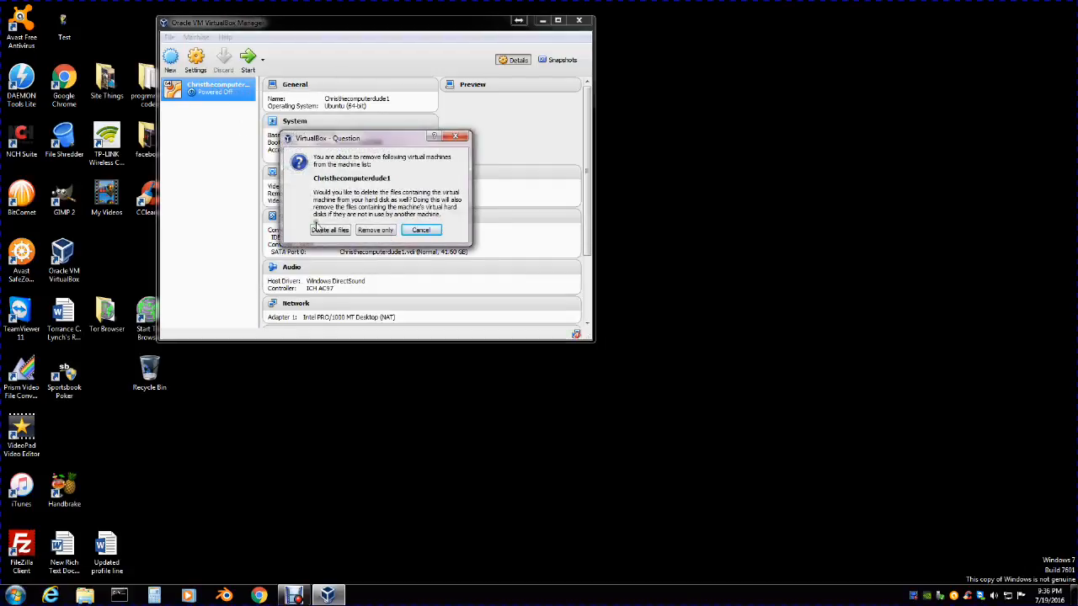
click(325, 232)
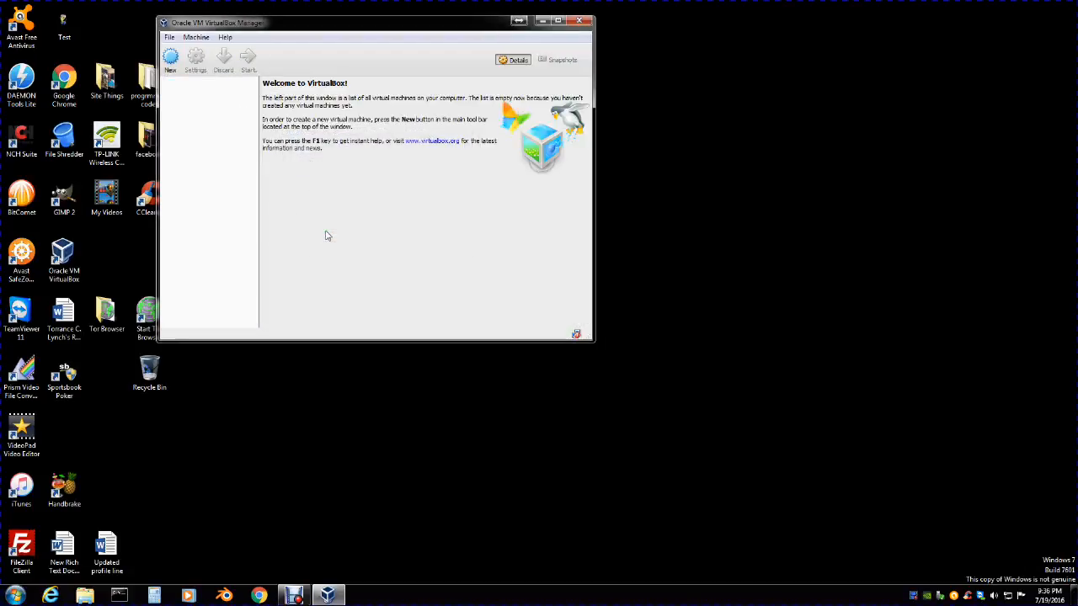
Start a new virtual machine named Christhecomputerdude with type Linux and version Other Linux (64-bit)
click(170, 58)
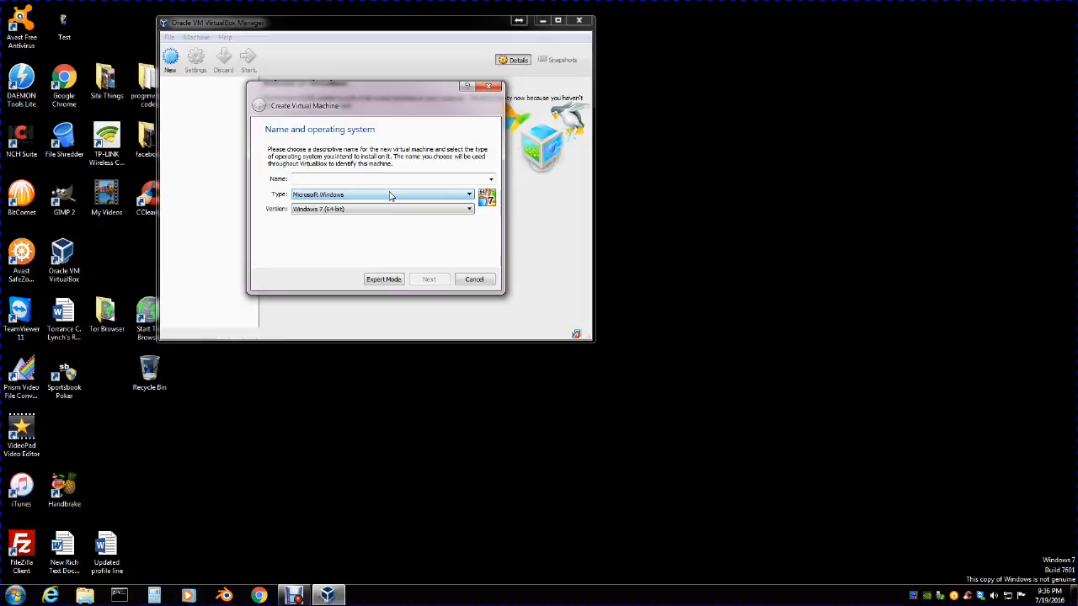
text(Chr)
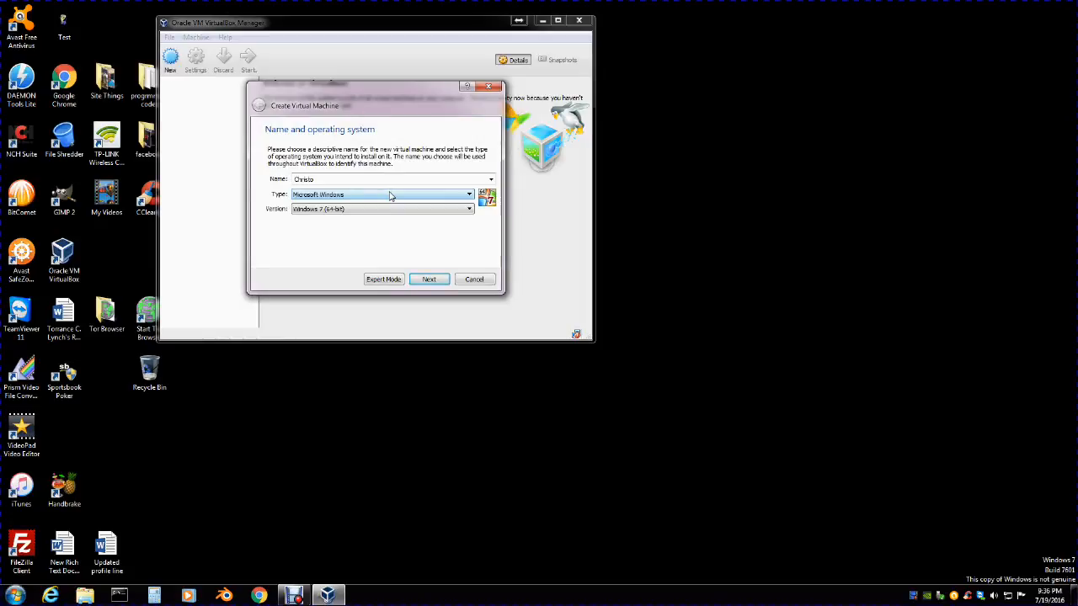
text(isthecomputerdude)
click(464, 196)
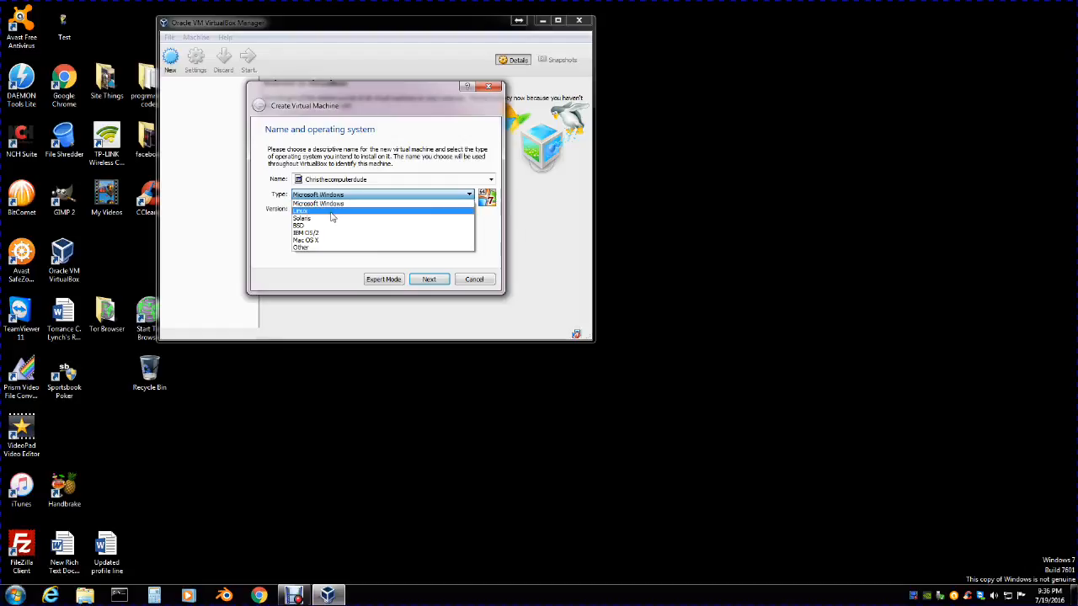
click(332, 212)
click(455, 213)
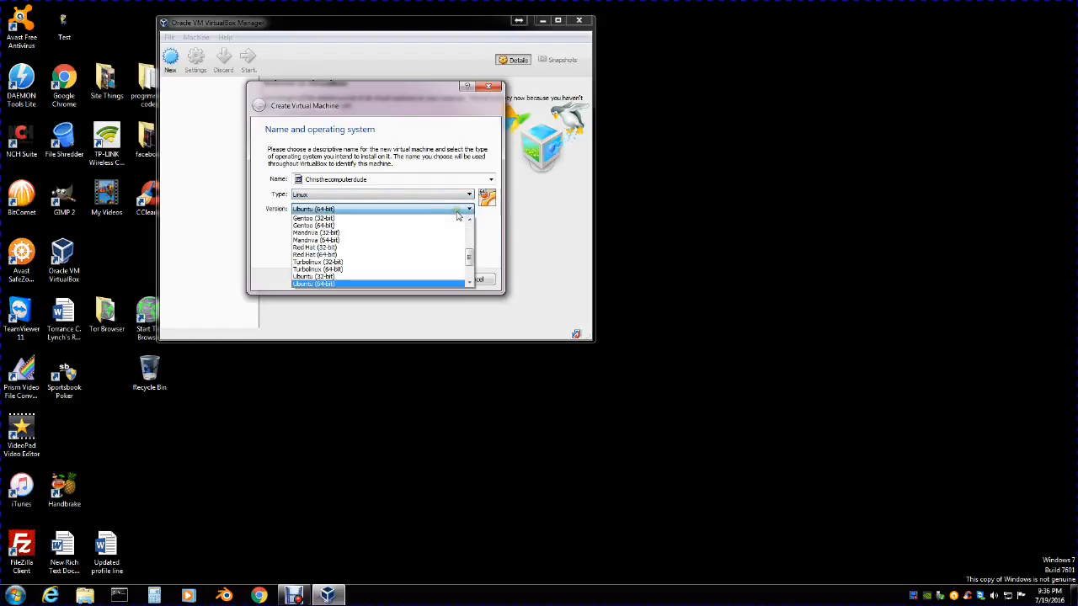
scroll(328, 242, down, 2)
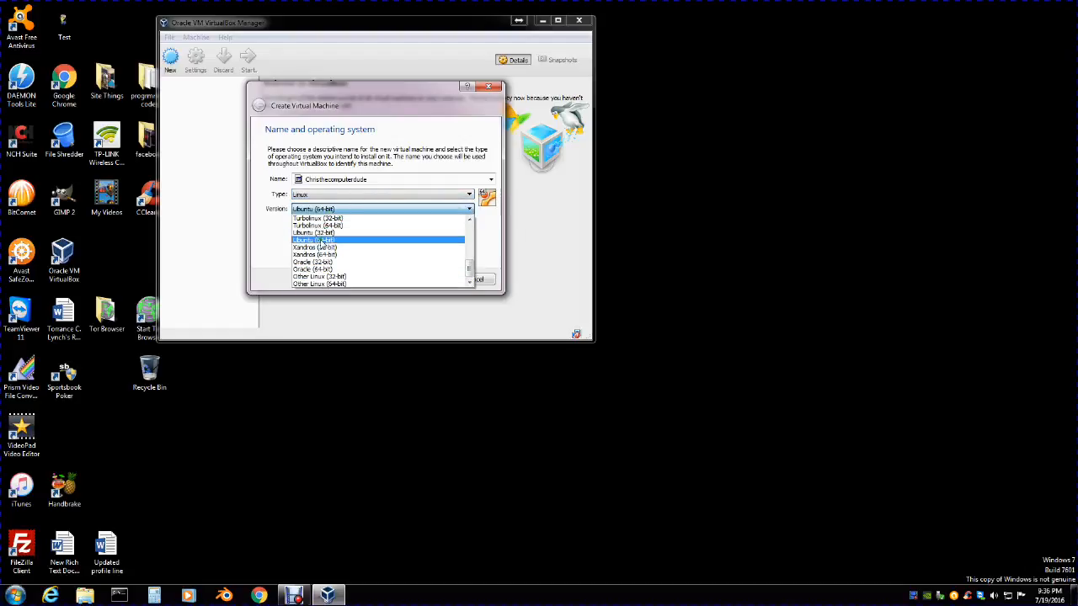
click(306, 284)
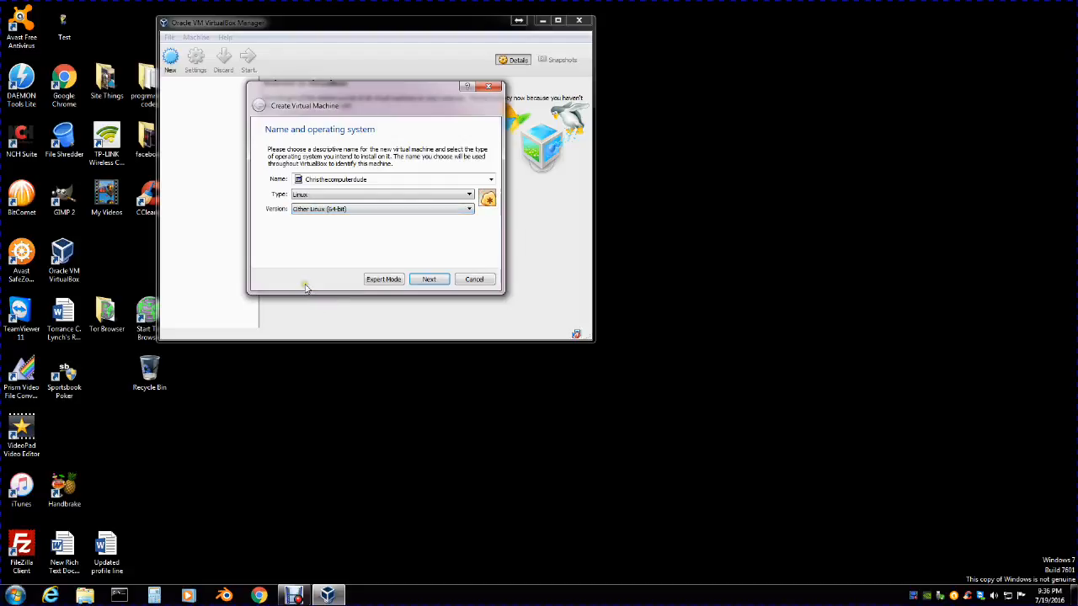
click(434, 283)
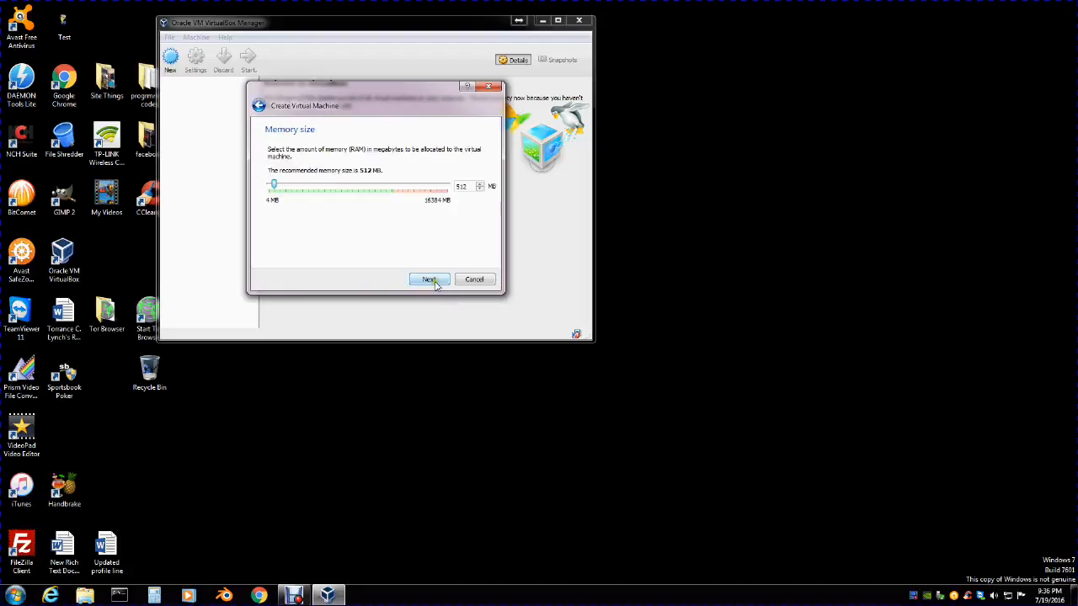
Set the new machine's memory size to 2048 MB and continue to the hard disk options
click(309, 188)
click(322, 188)
click(341, 189)
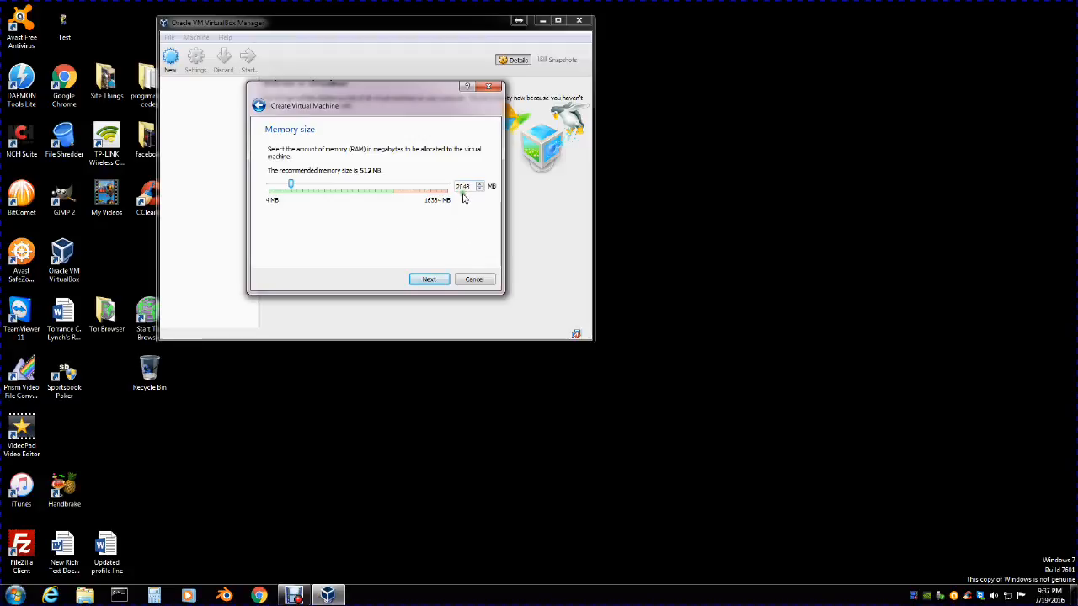
click(431, 279)
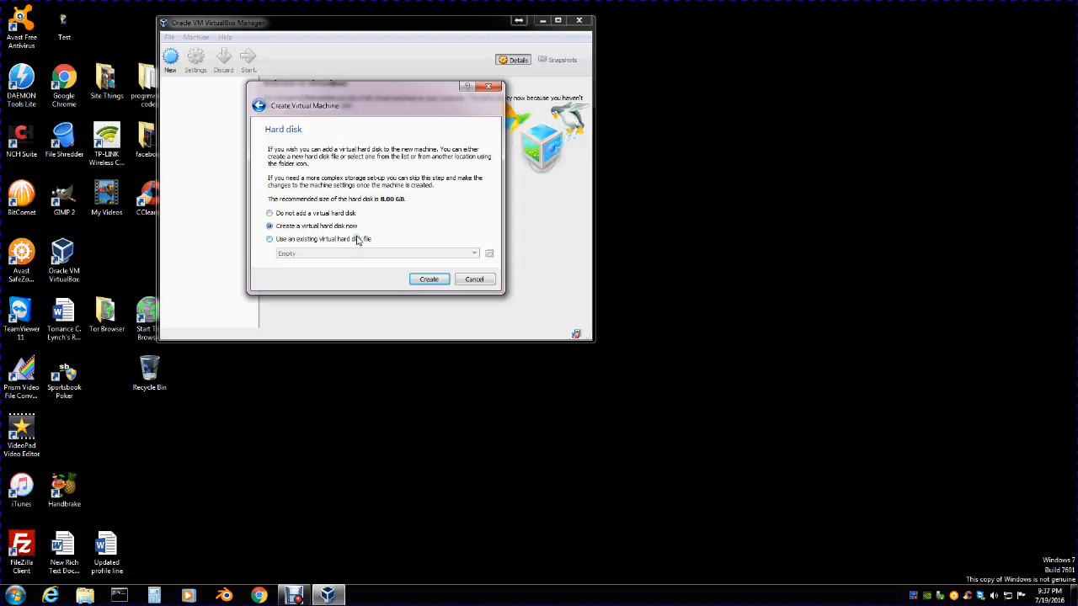
Choose to create a virtual hard disk now, as a dynamically allocated VDI (VirtualBox Disk Image)
click(413, 283)
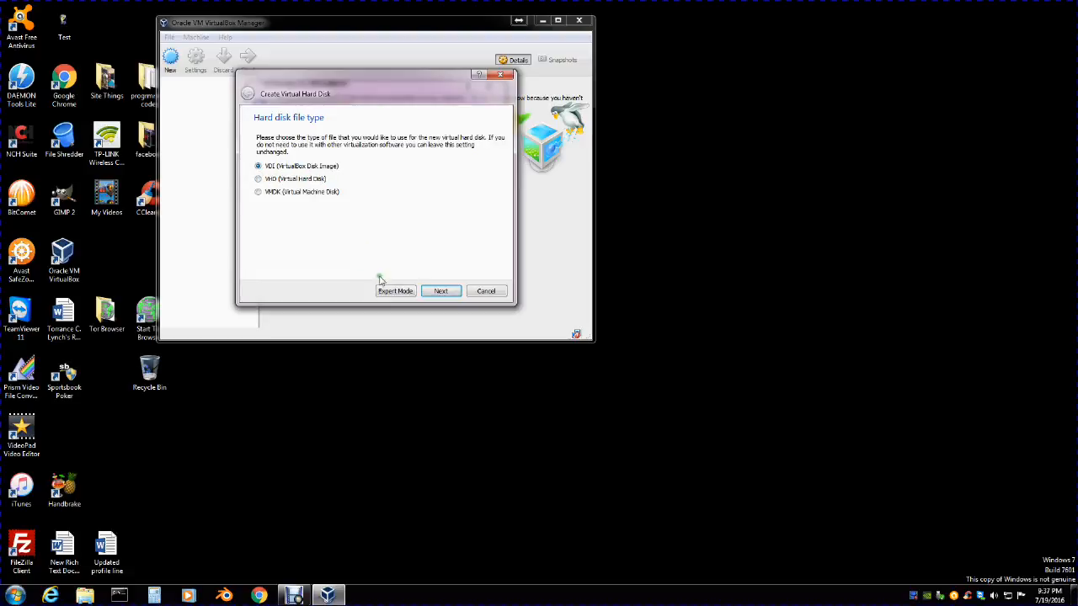
click(442, 292)
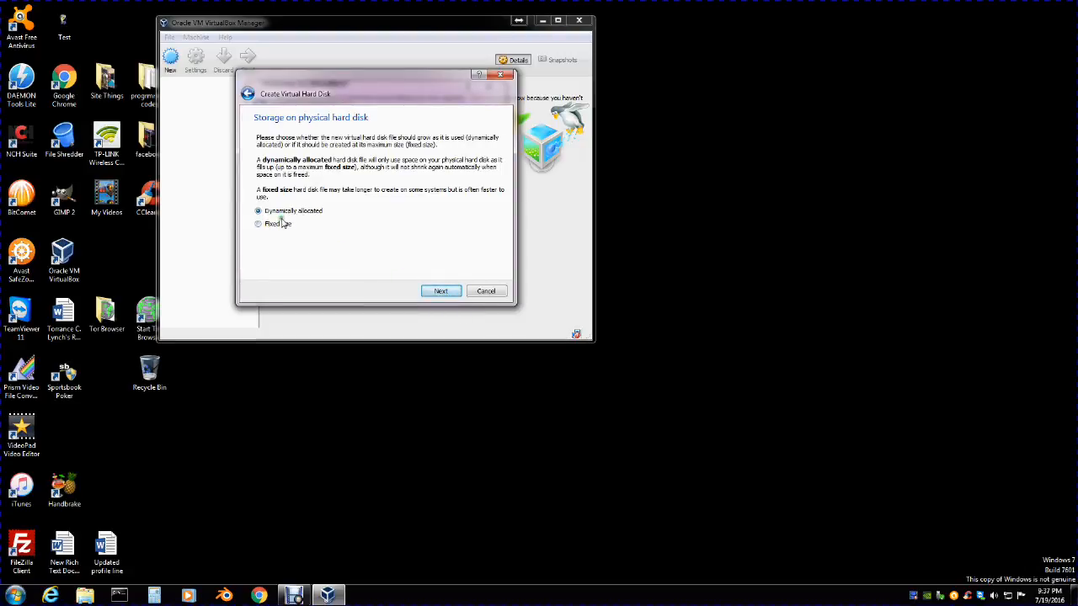
click(441, 292)
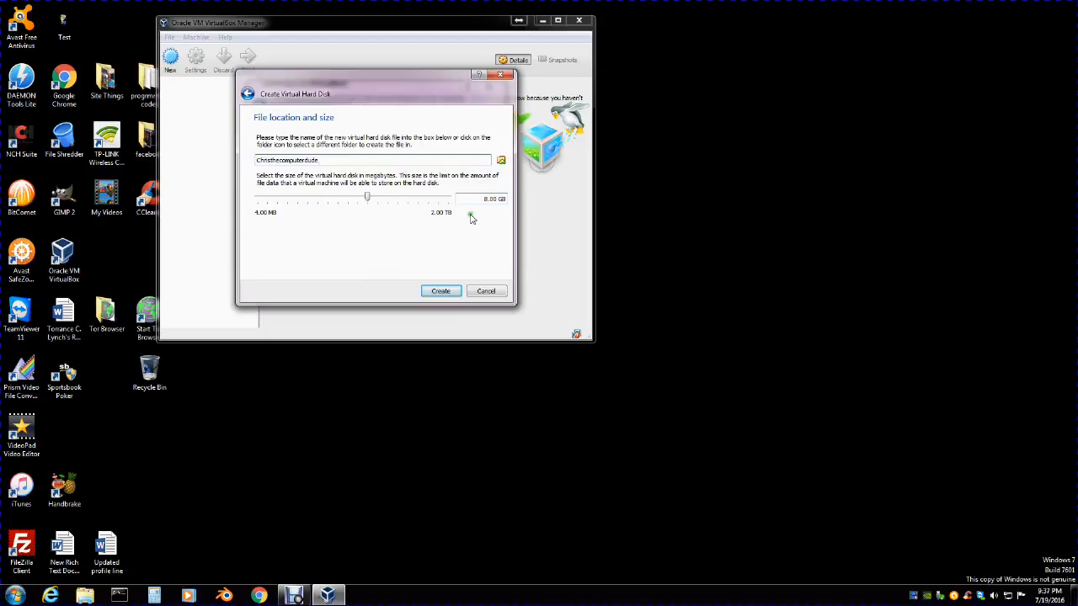
Set the virtual hard disk size to 32.66 GB and create the disk and the machine
click(392, 199)
click(413, 197)
click(429, 198)
click(430, 198)
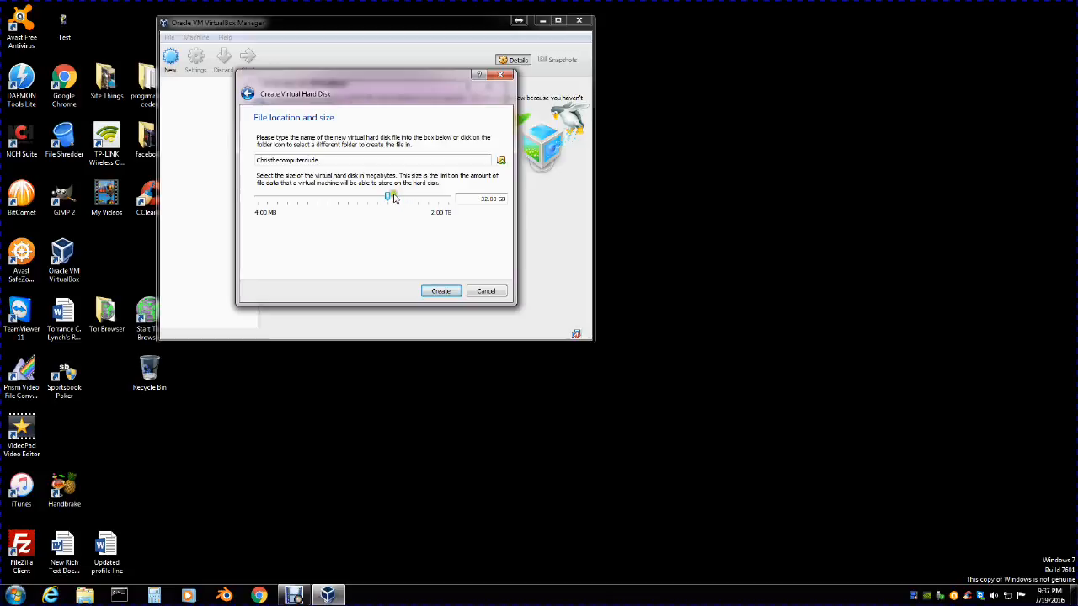
mouse_move(388, 200)
mouse_down()
mouse_move(413, 202)
mouse_move(393, 202)
mouse_up()
click(394, 198)
click(352, 194)
click(339, 195)
click(356, 242)
click(400, 199)
drag(384, 202, 389, 203)
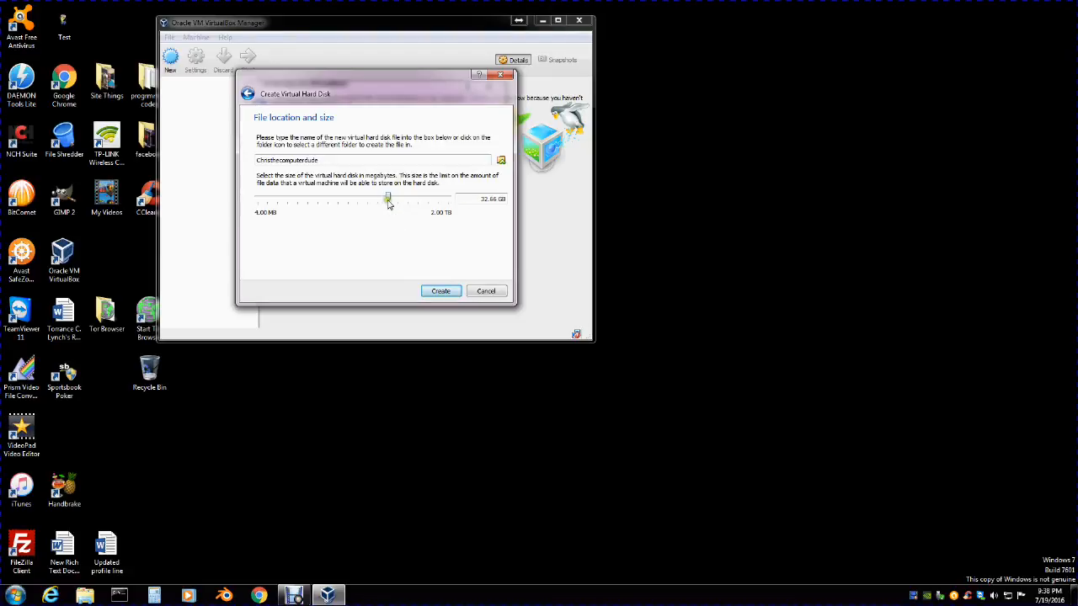
click(450, 292)
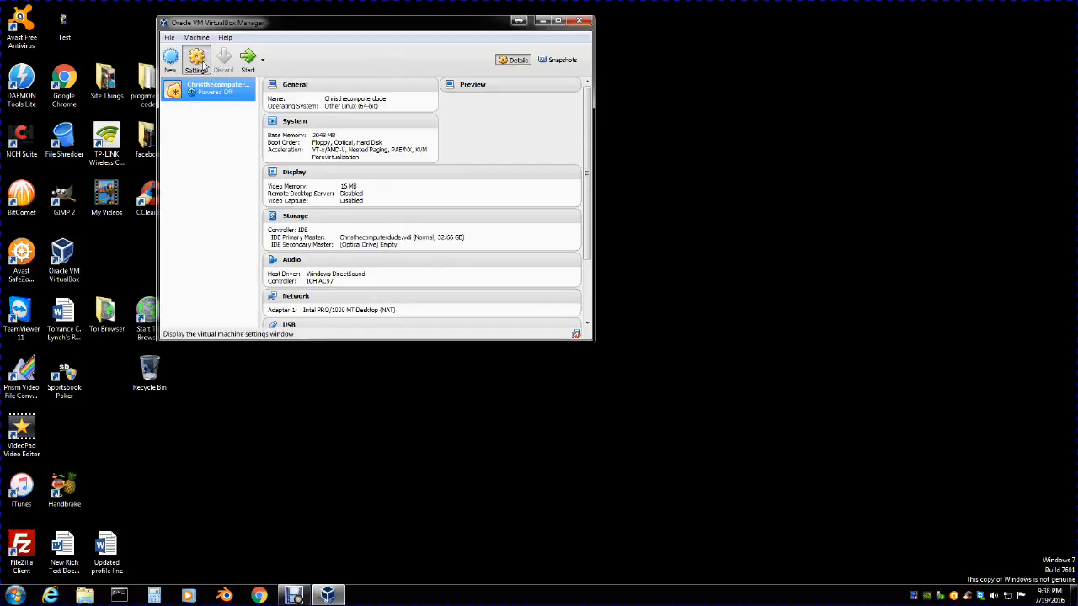
click(203, 66)
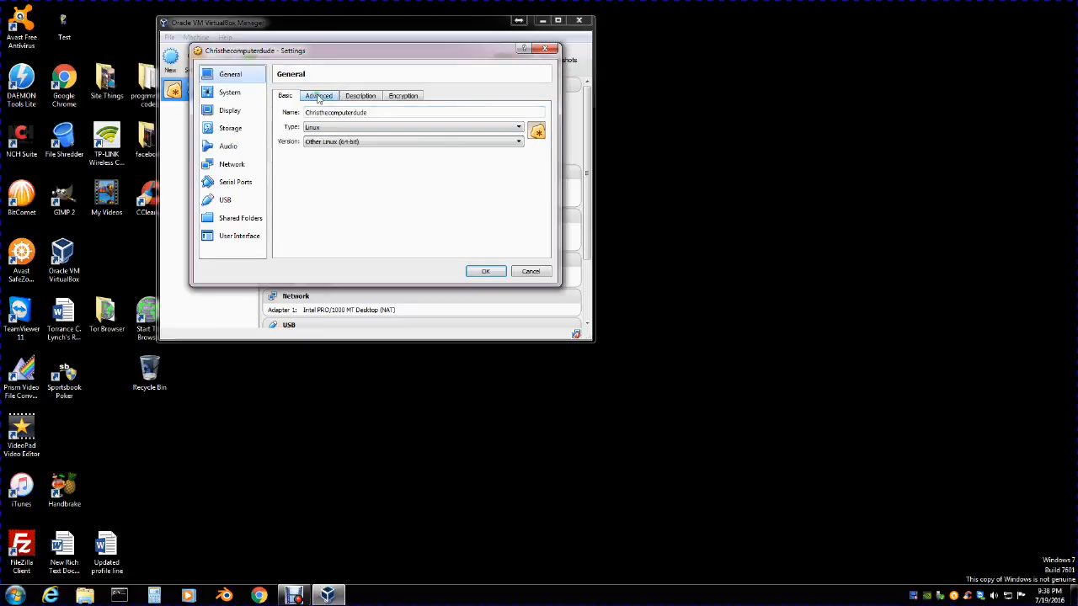
click(223, 166)
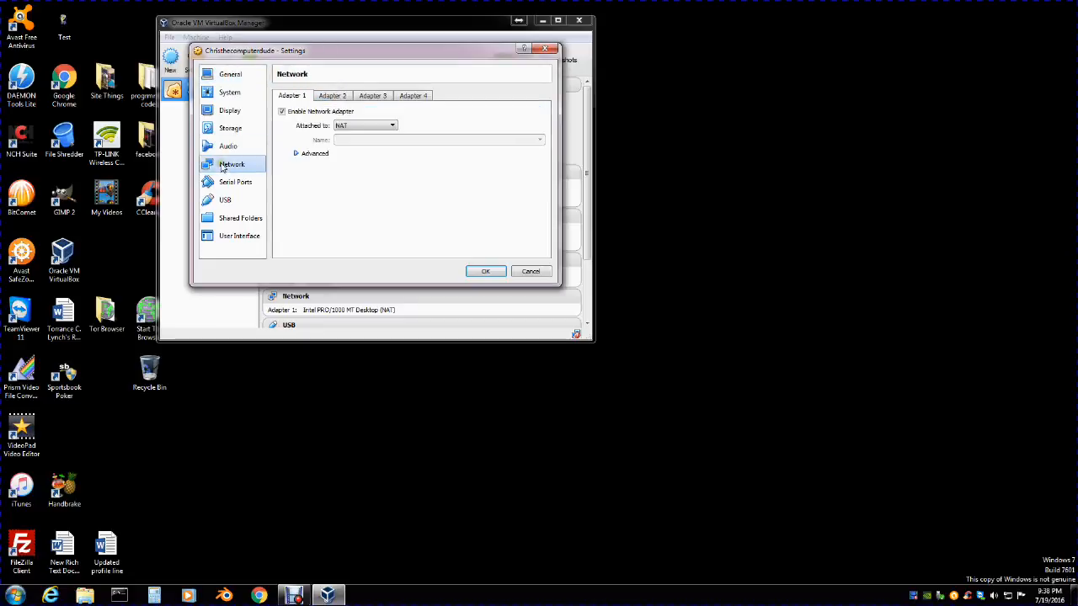
click(392, 126)
click(358, 140)
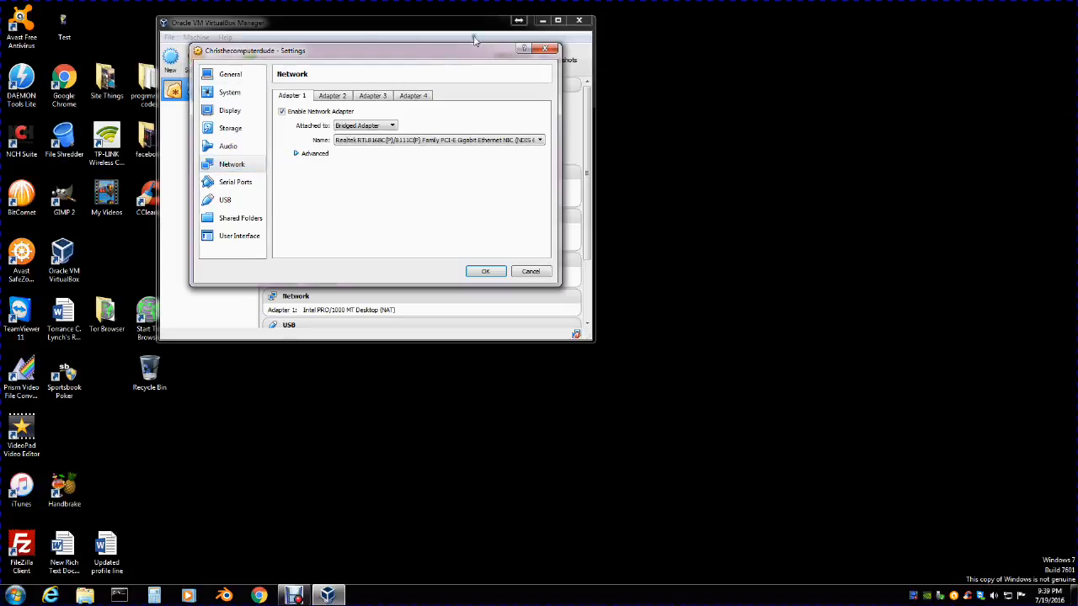
click(548, 51)
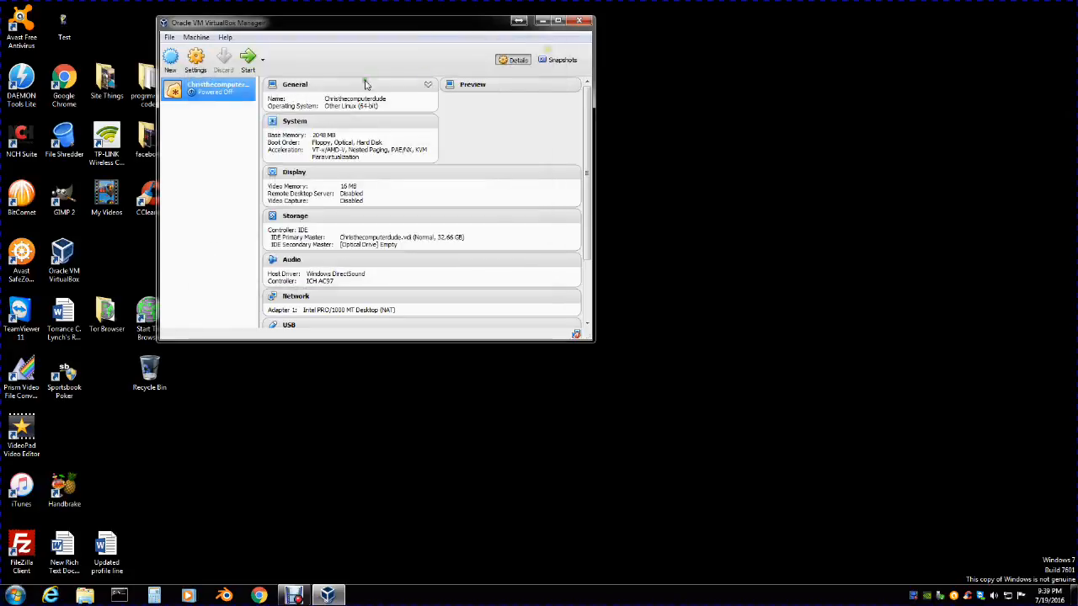
Attach the new machine's network Adapter 1 to Bridged Adapter with the Realtek Ethernet card and save the settings
click(205, 64)
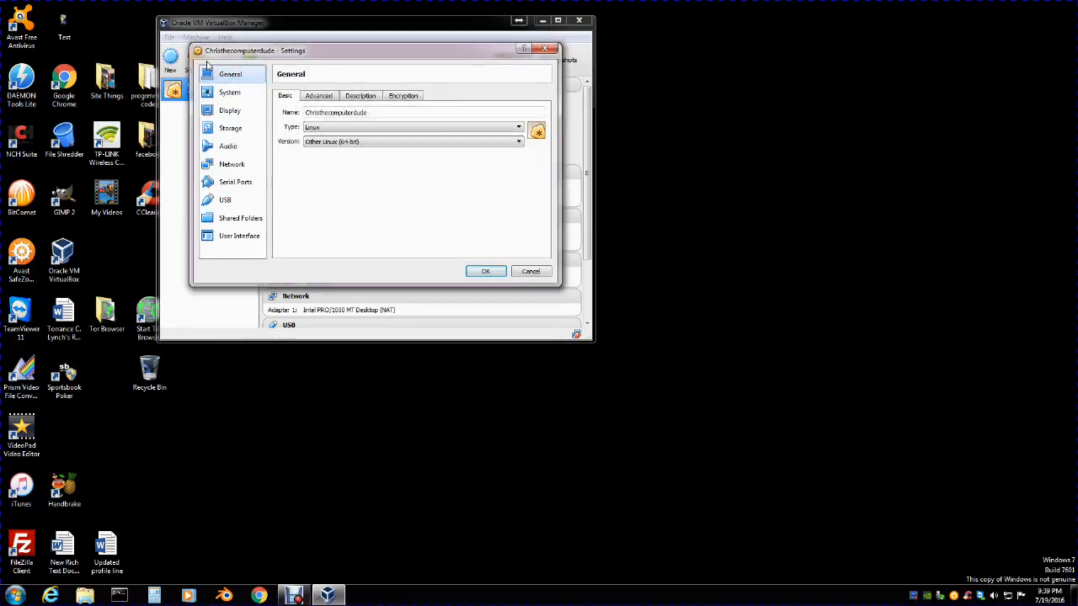
click(233, 164)
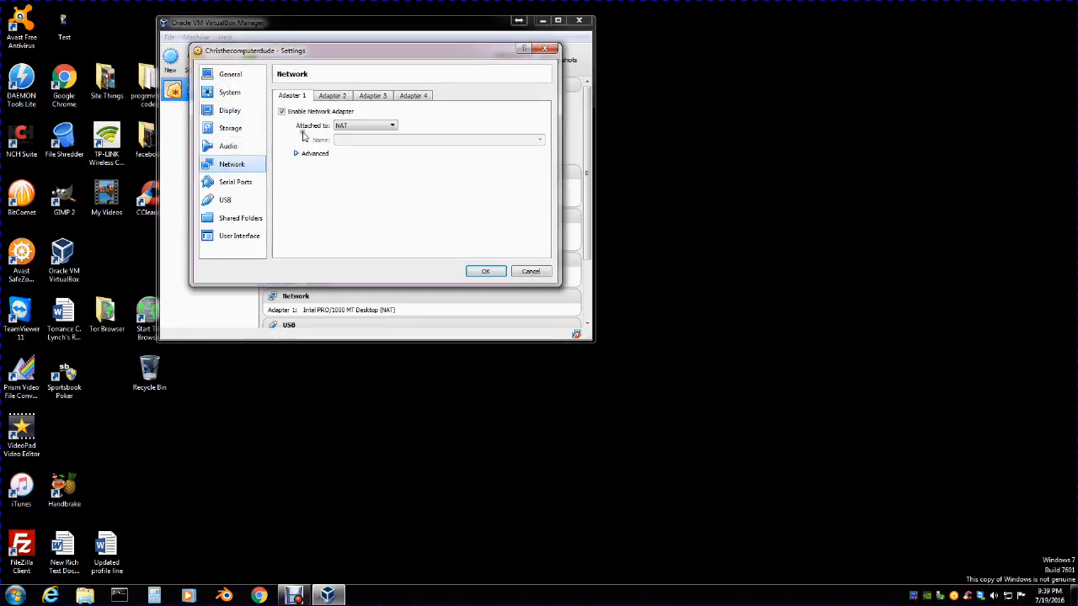
click(391, 126)
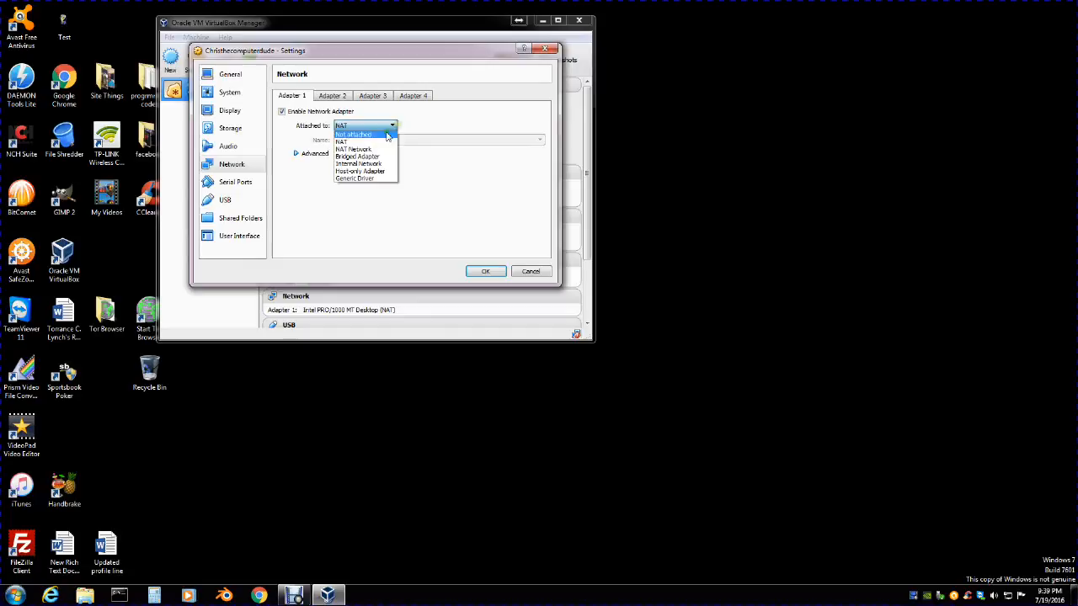
click(353, 157)
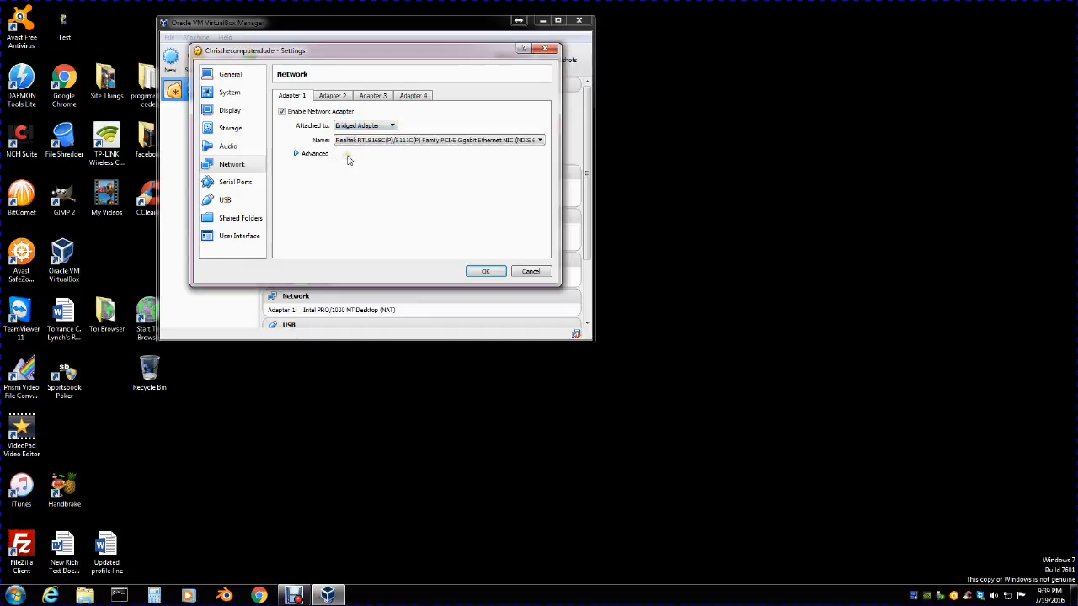
click(481, 271)
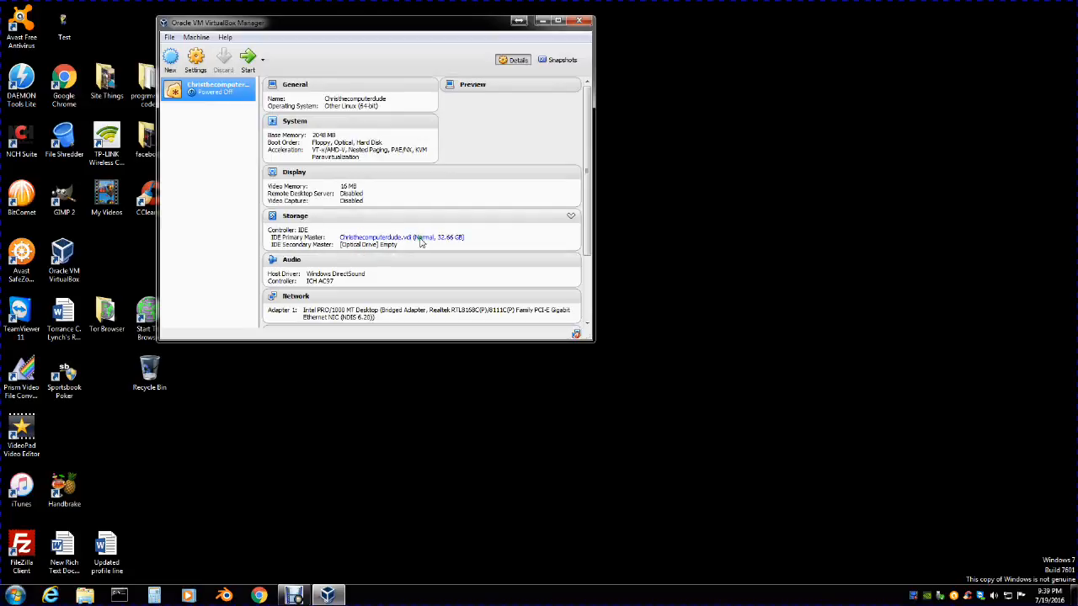
In the new machine's system settings, keep the PIIX3 chipset and set the pointing device to PS/2 Mouse
scroll(393, 314, down, 3)
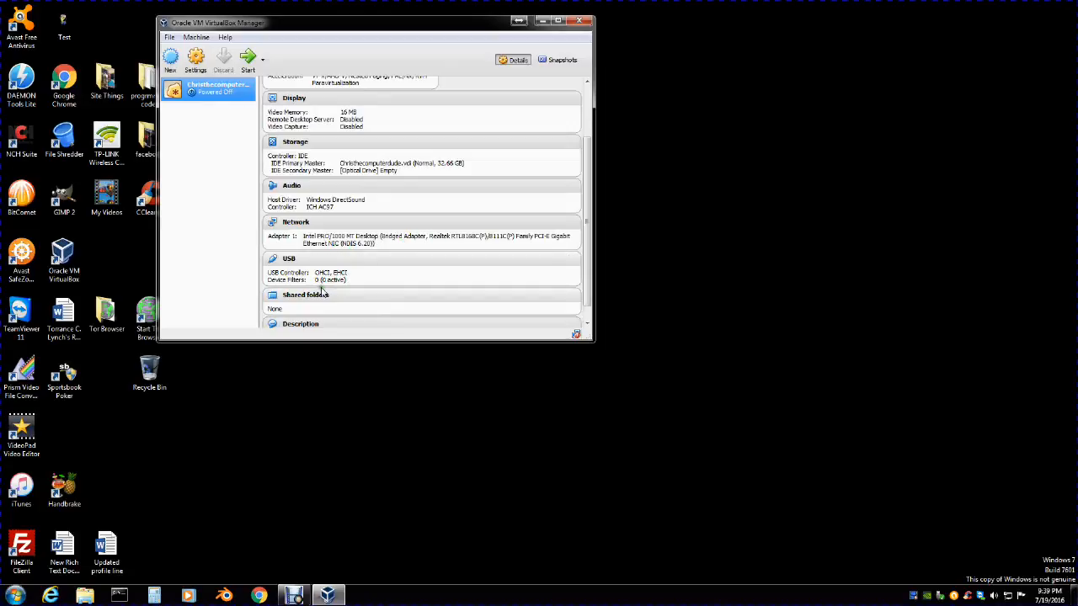
scroll(321, 291, up, 3)
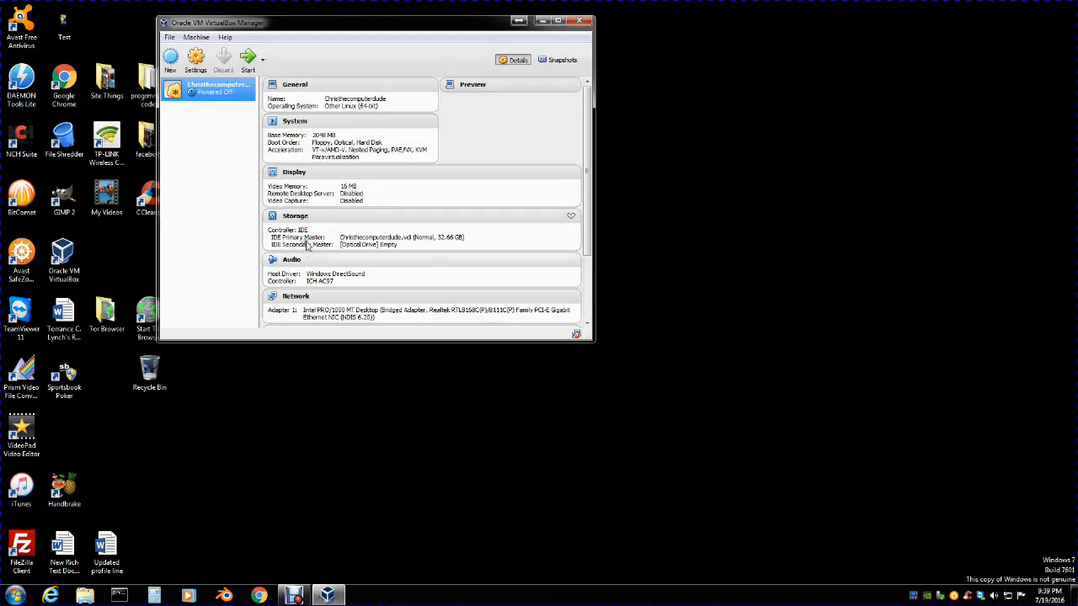
click(195, 58)
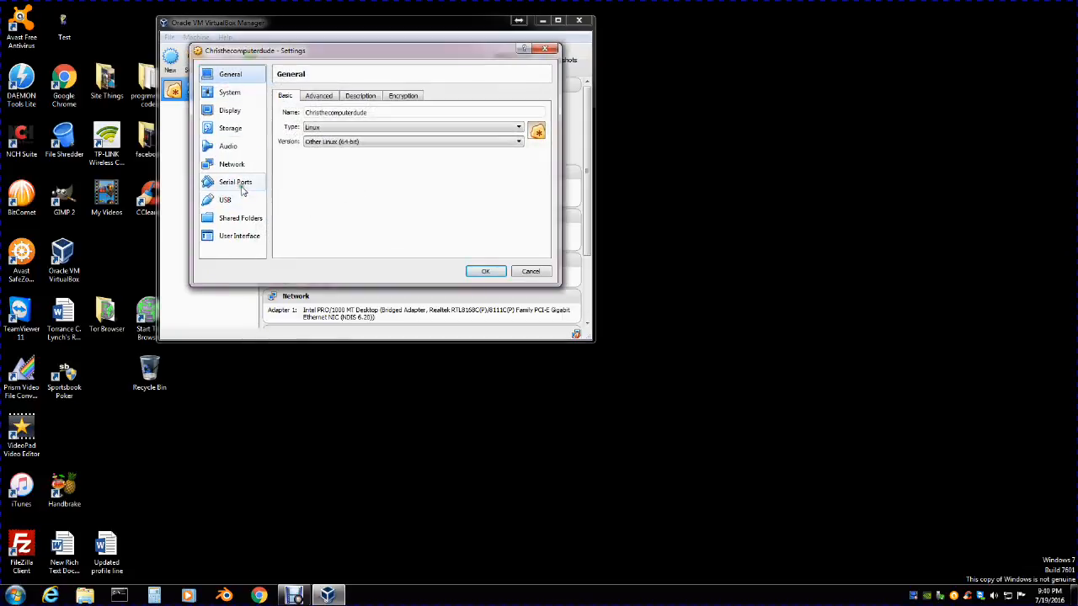
click(232, 97)
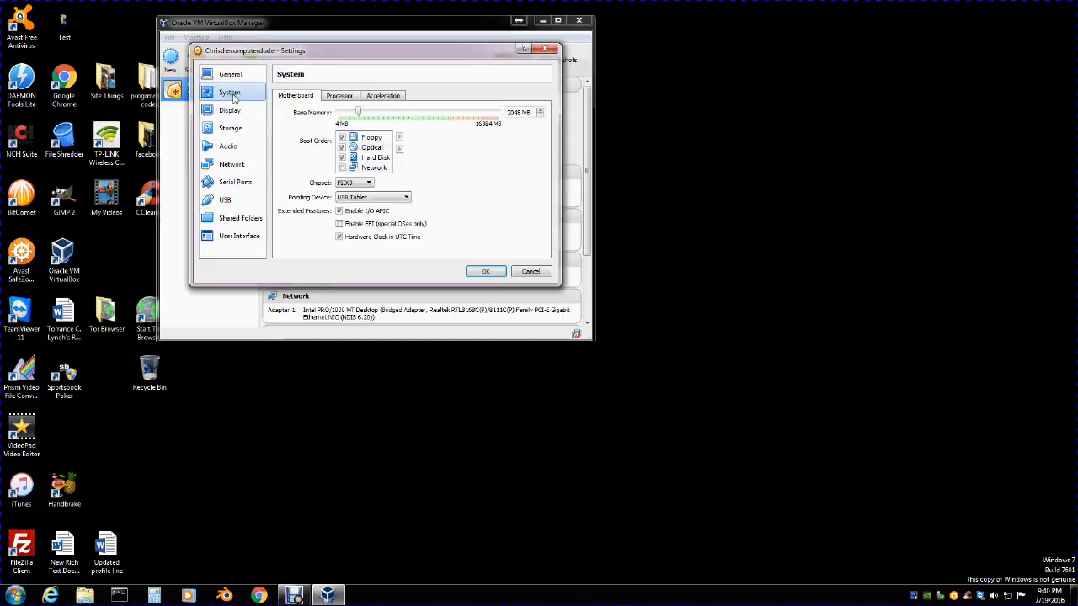
click(369, 183)
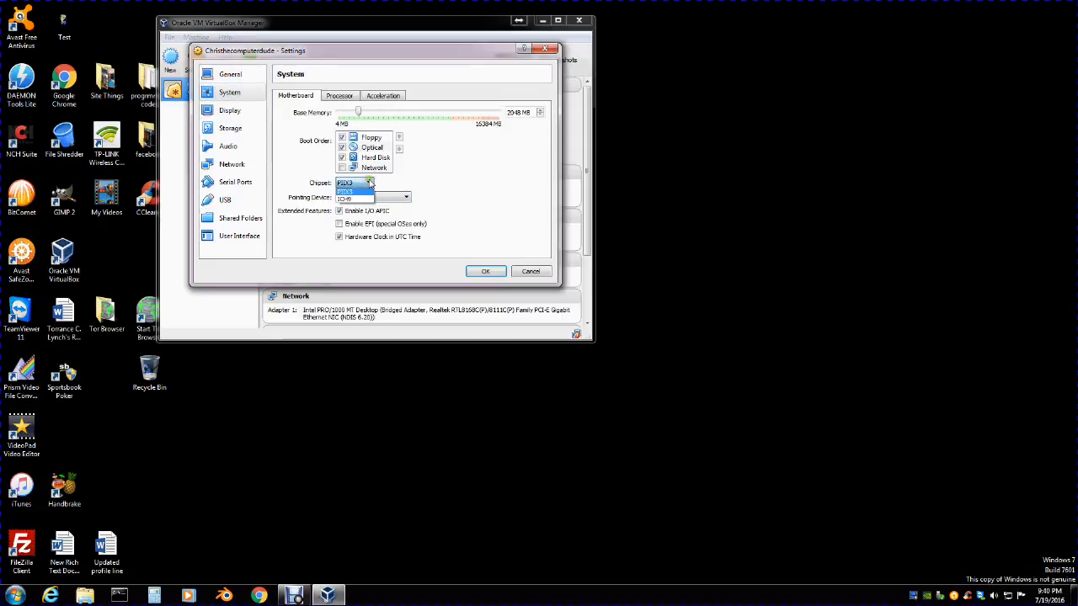
click(345, 191)
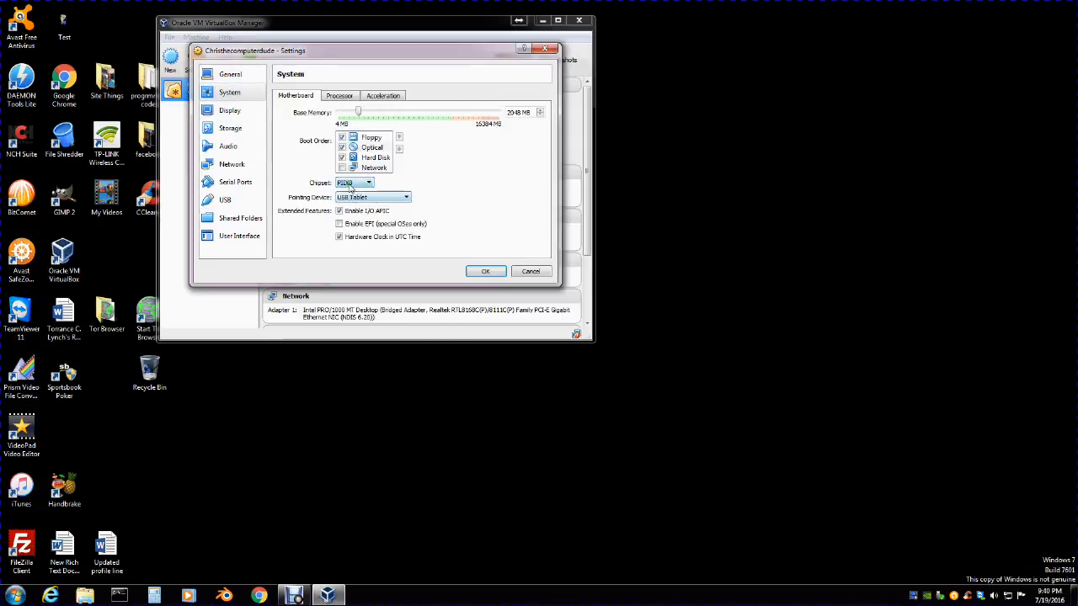
click(407, 197)
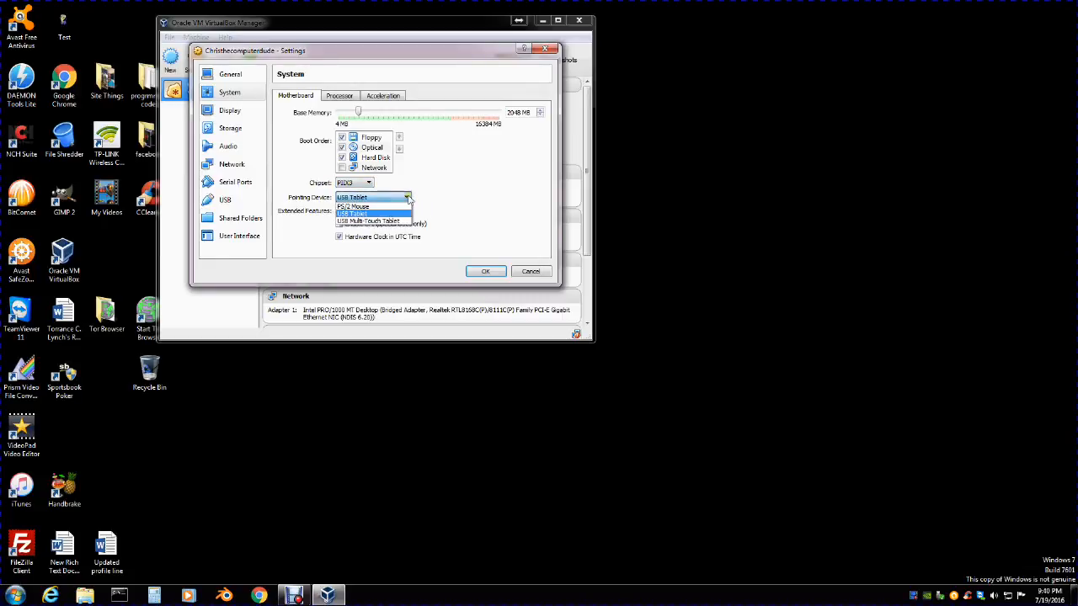
click(360, 207)
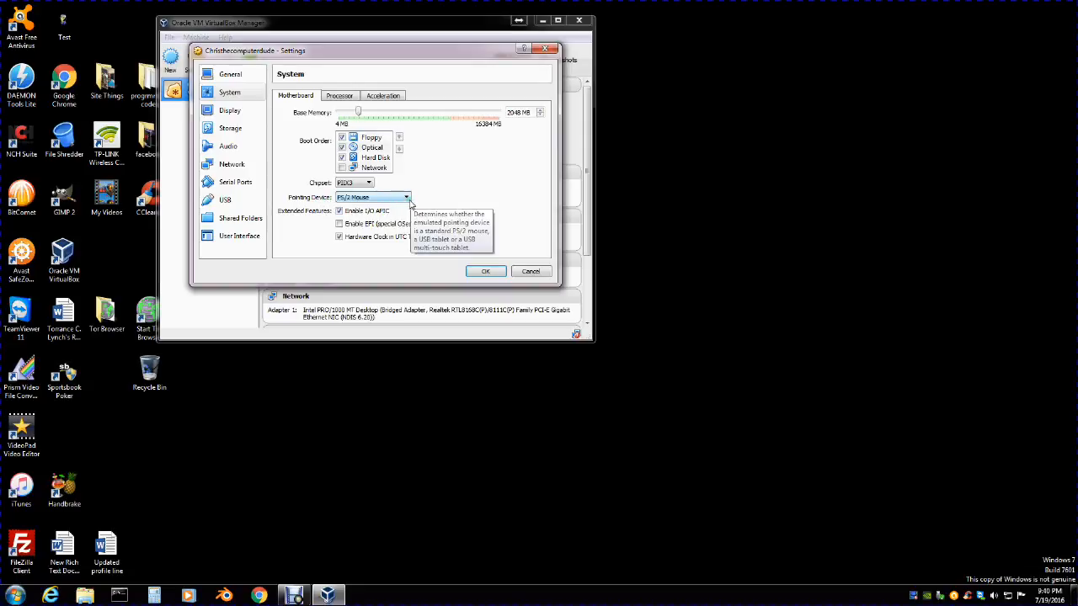
click(407, 199)
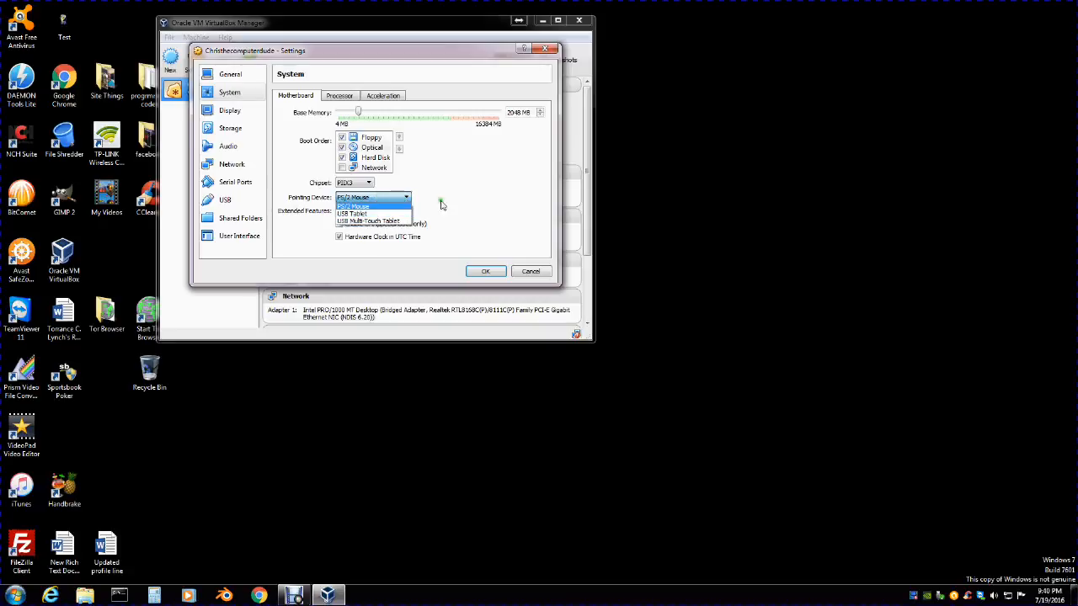
click(490, 187)
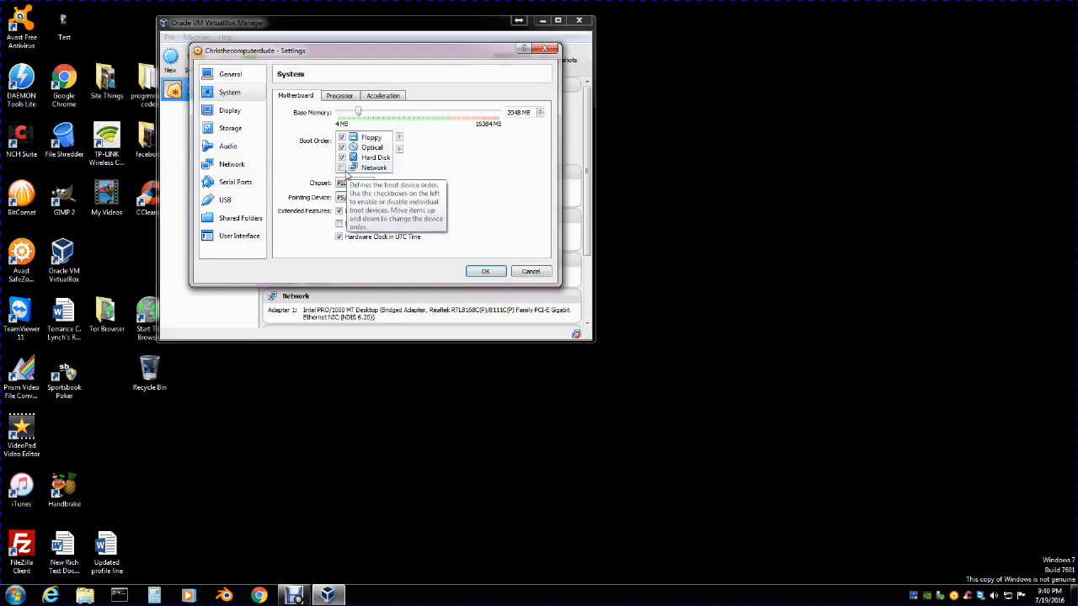
Enable Network in the machine's boot order, review the processor and acceleration options, and save the settings
click(342, 168)
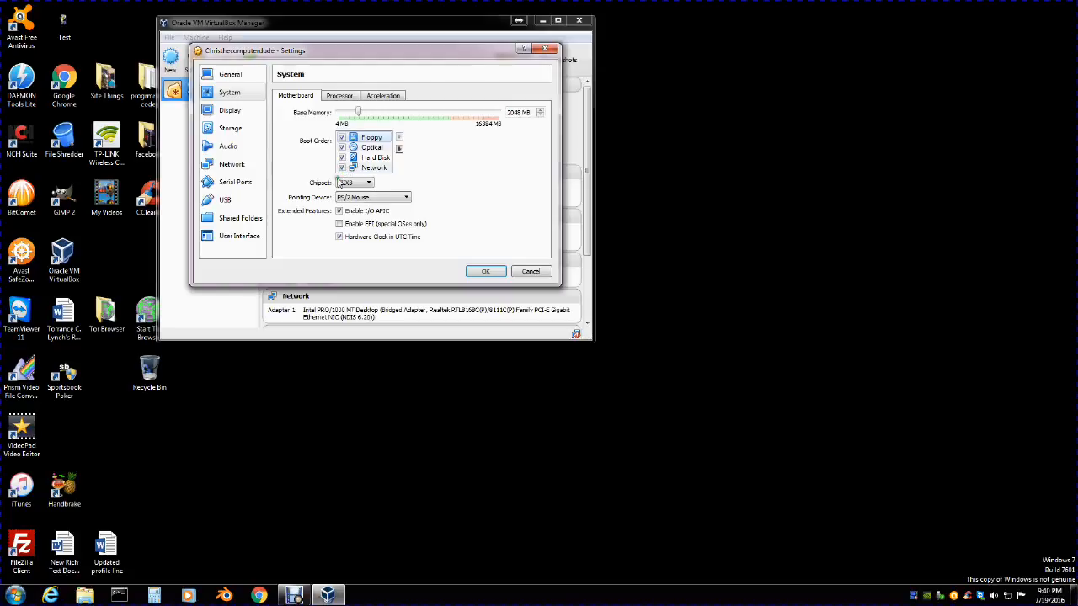
click(341, 96)
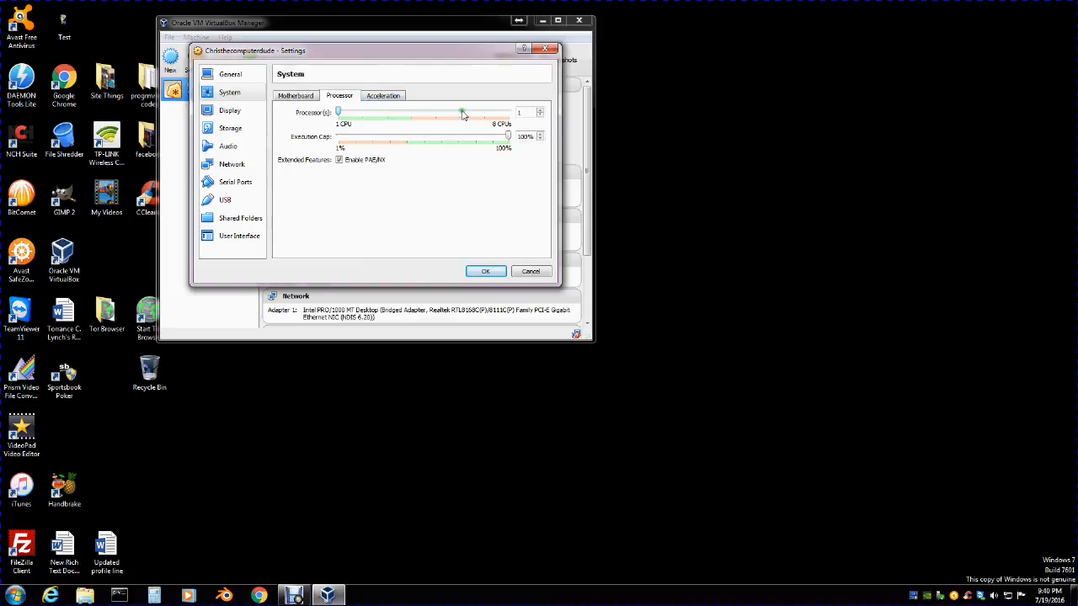
click(378, 98)
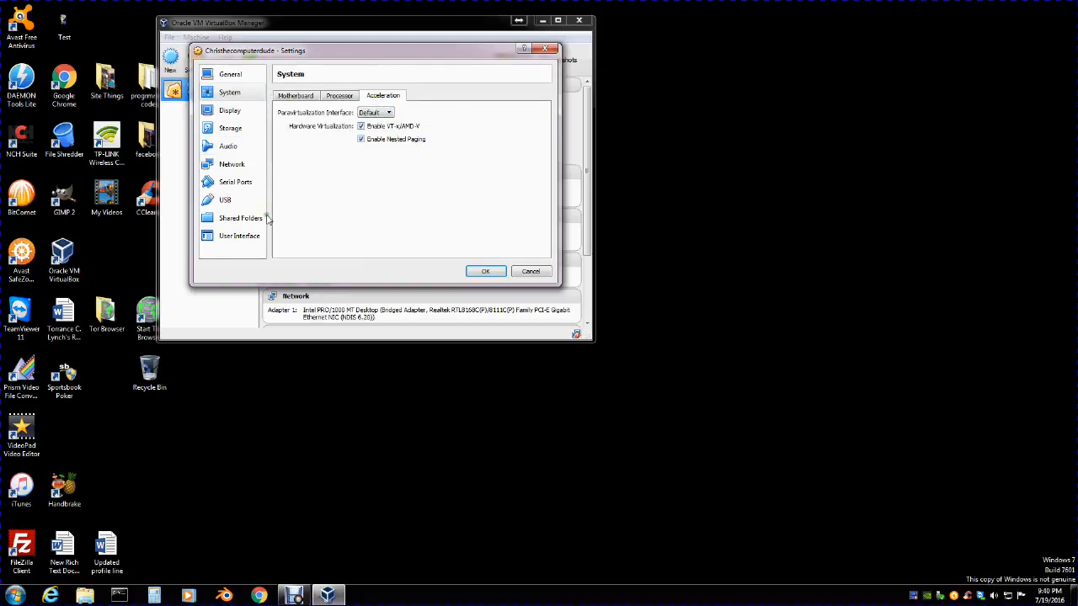
click(484, 271)
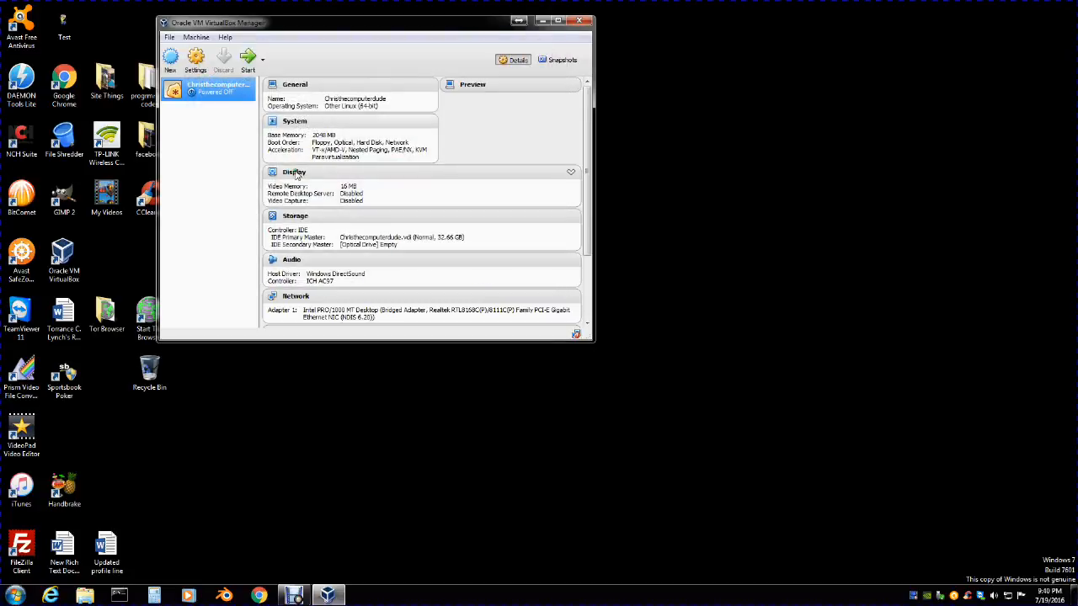
Start the new machine with Host Drive 'D:' as its start-up disk and dismiss the Auto capture keyboard message
click(250, 60)
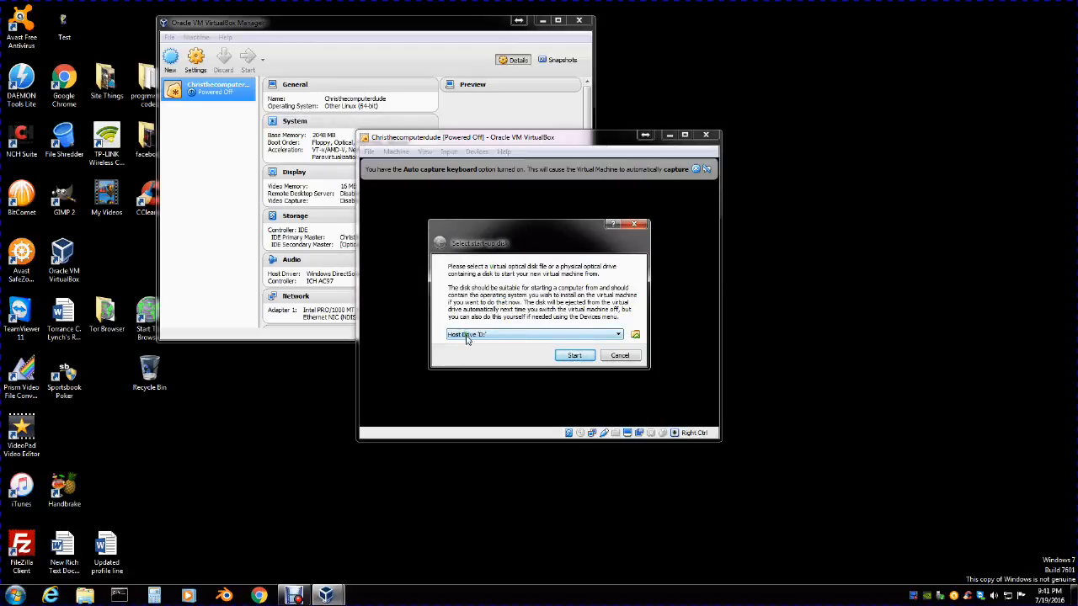
click(618, 336)
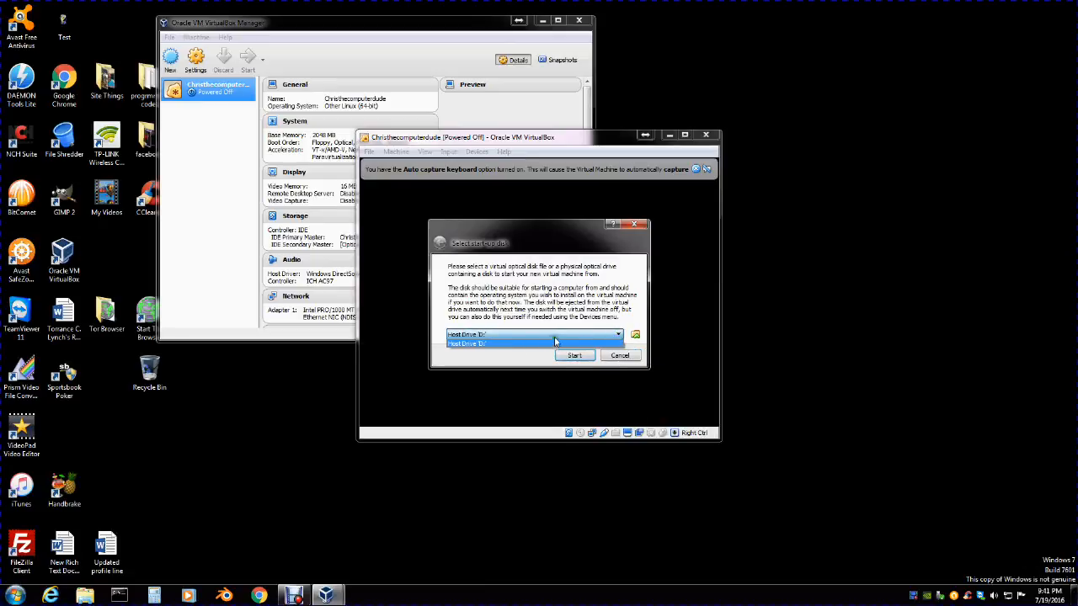
click(555, 342)
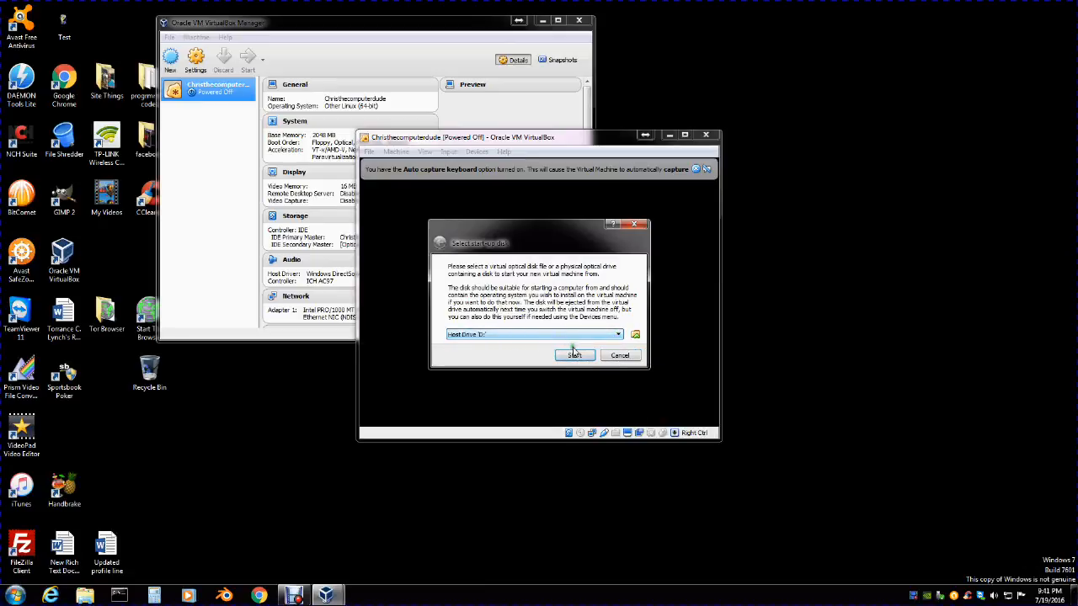
click(574, 355)
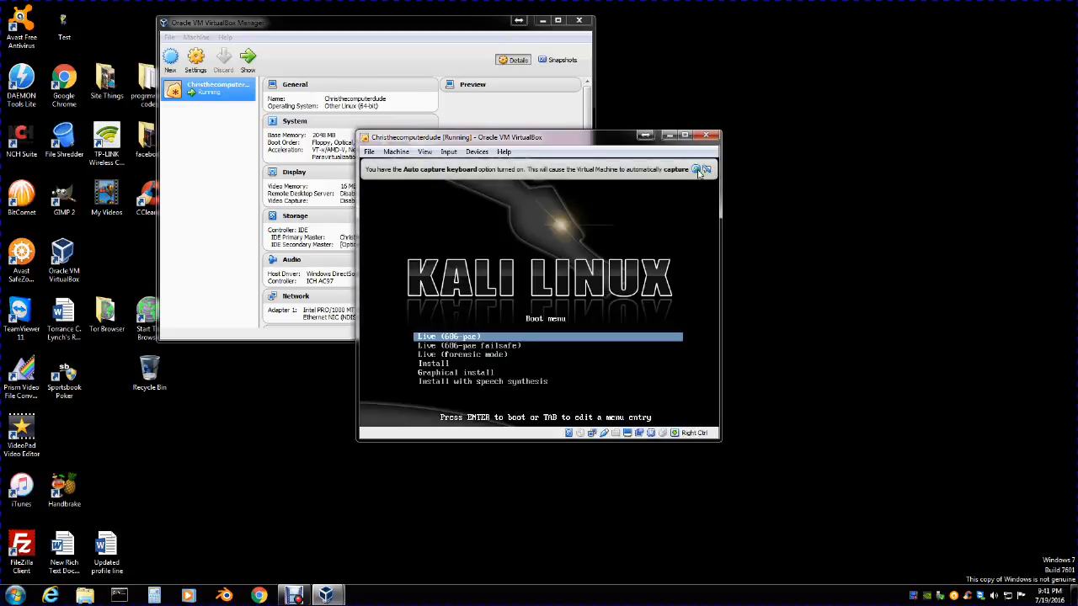
click(707, 169)
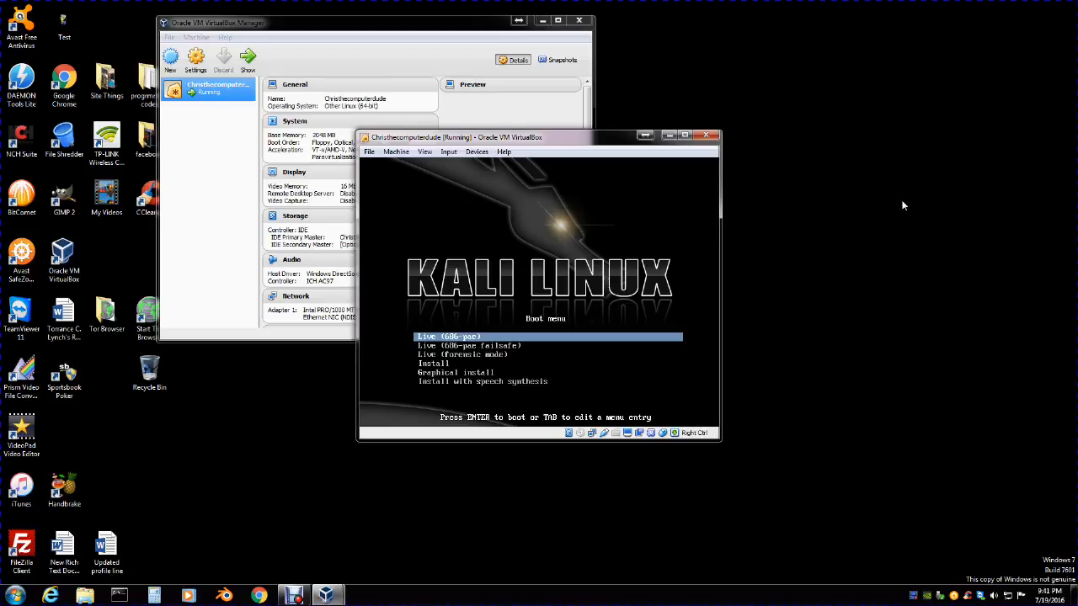
Start the text-mode Install option from the Kali Linux boot menu
key(Down)
key(Down)
key(Down)
key(Up)
key(Up)
key(Up)
key(Down)
key(Down)
key(Down)
key(Down)
key(Up)
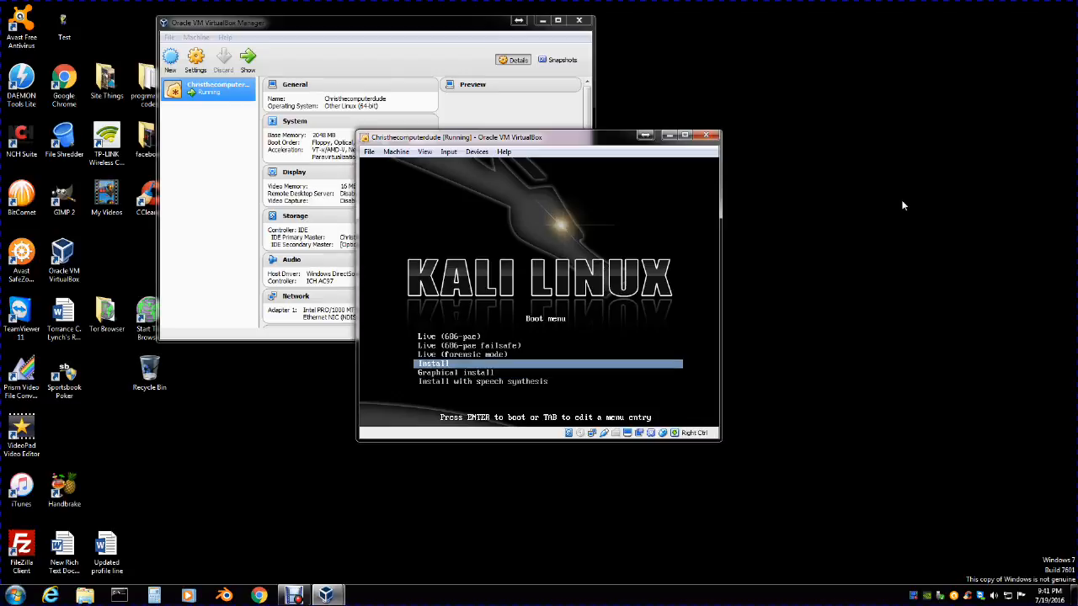
key(Return)
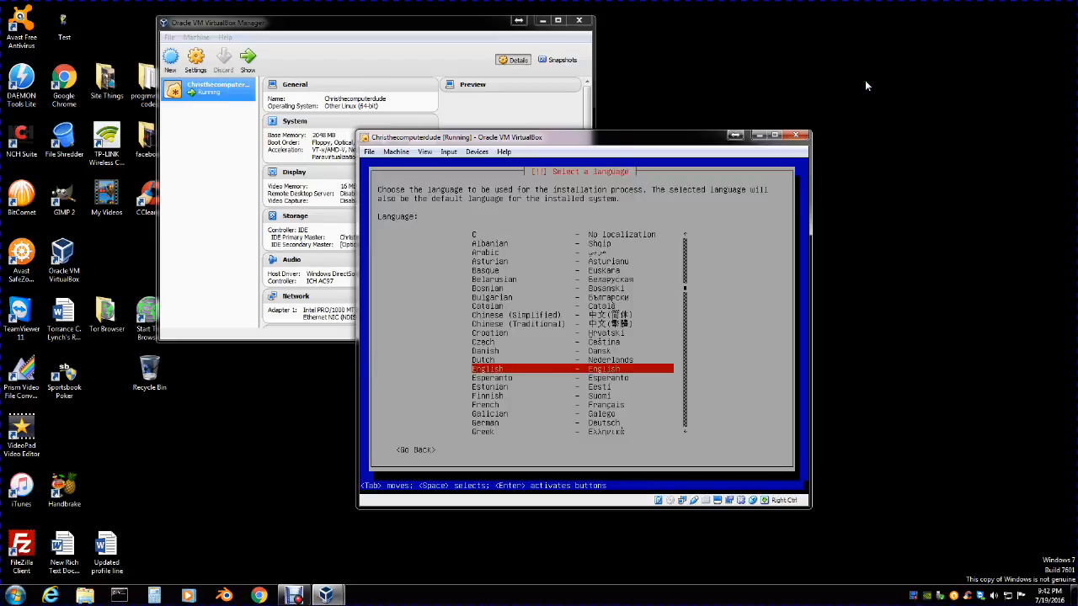
Select English as the language for the installation process and the installed system
key(Down)
key(Up)
key(Up)
key(Up)
key(Up)
key(Up)
key(Up)
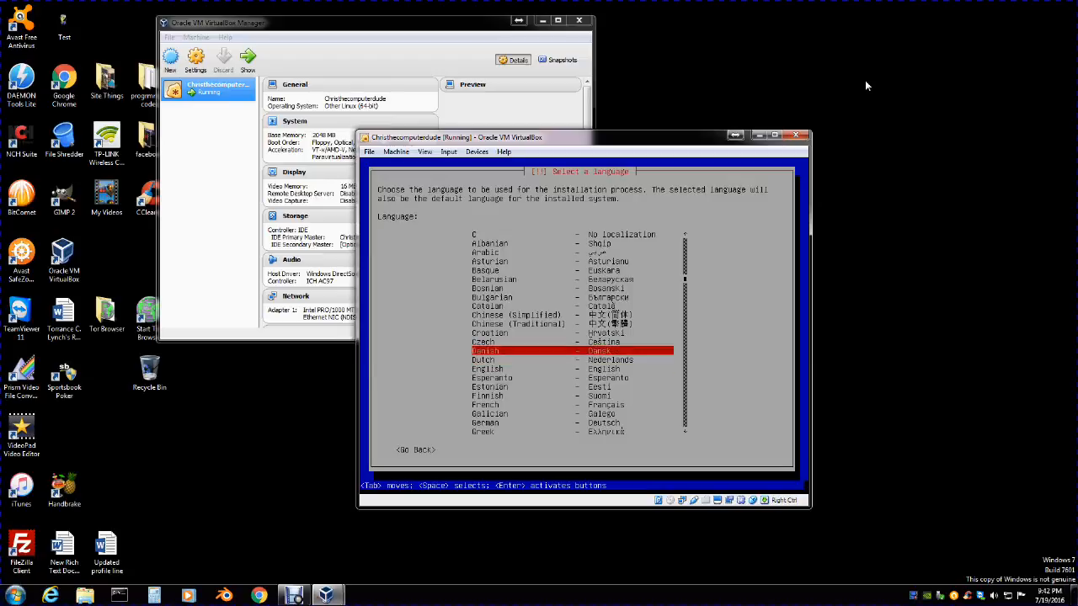
key(Up)
key(Down)
key(Down)
key(Down)
key(Down)
key(Down)
key(Down)
key(Down)
key(Down)
key(Down)
key(Down)
key(Down)
key(Down)
key(Down)
key(Down)
key(Up)
key(Up)
key(Up)
key(Up)
key(Up)
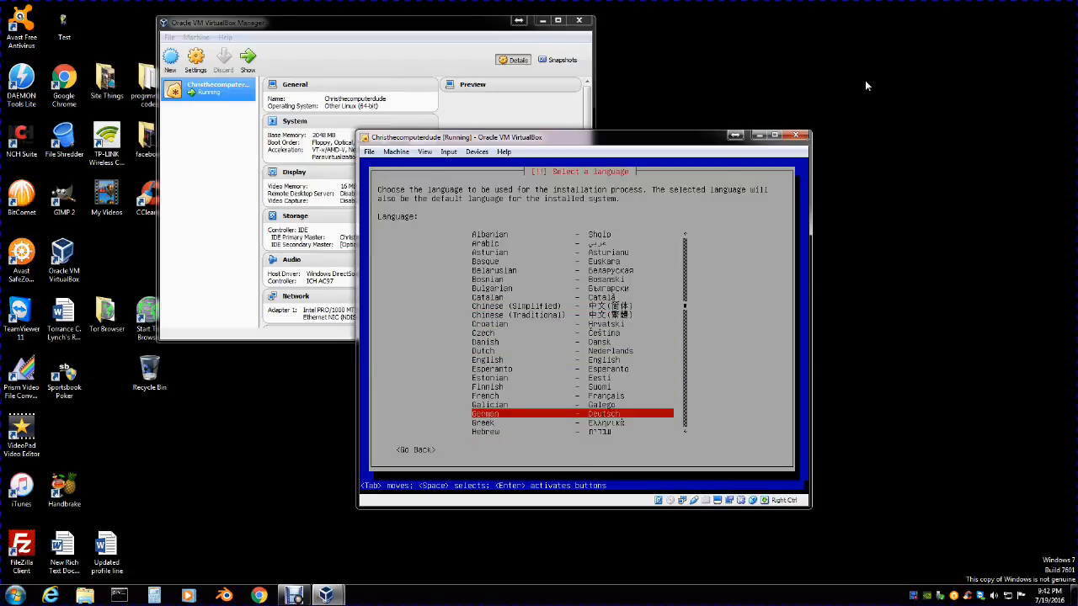
key(Up)
key(Up)
key(Up)
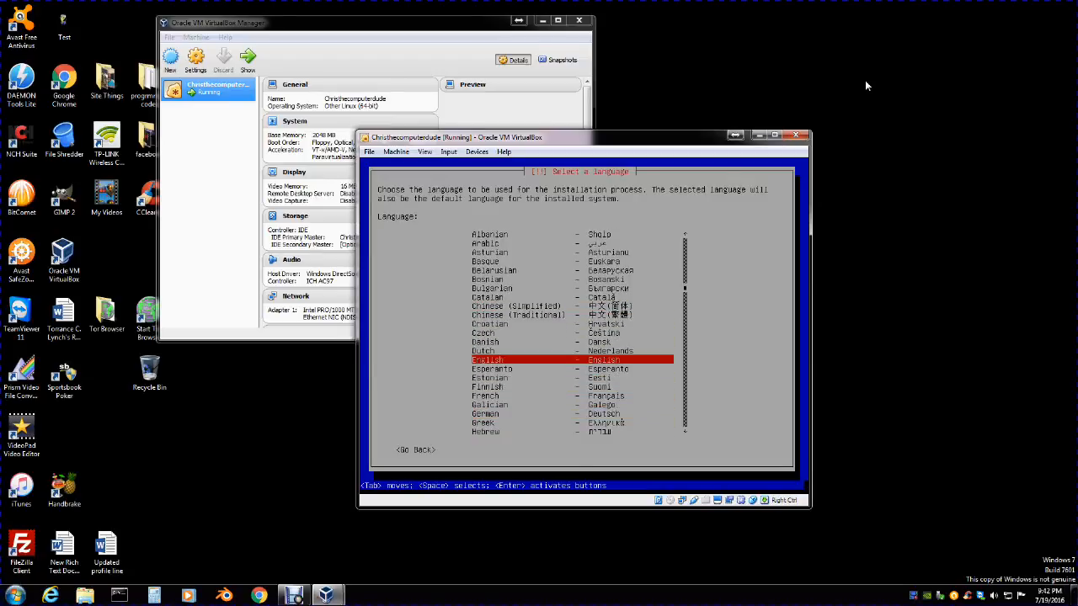
key(Return)
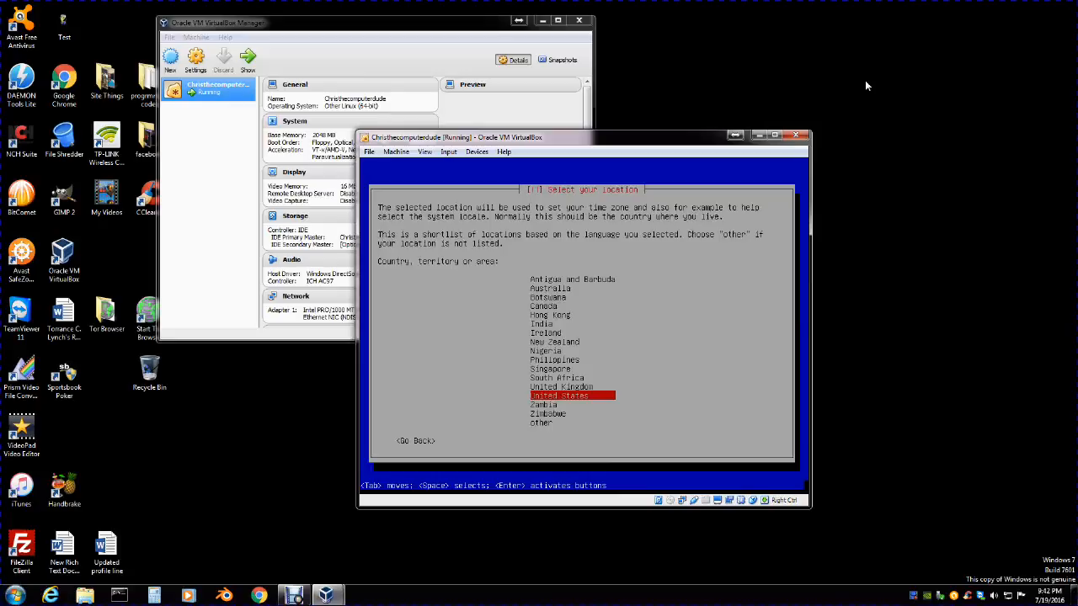
Set the installation's location to United States and its keymap to American English
key(Return)
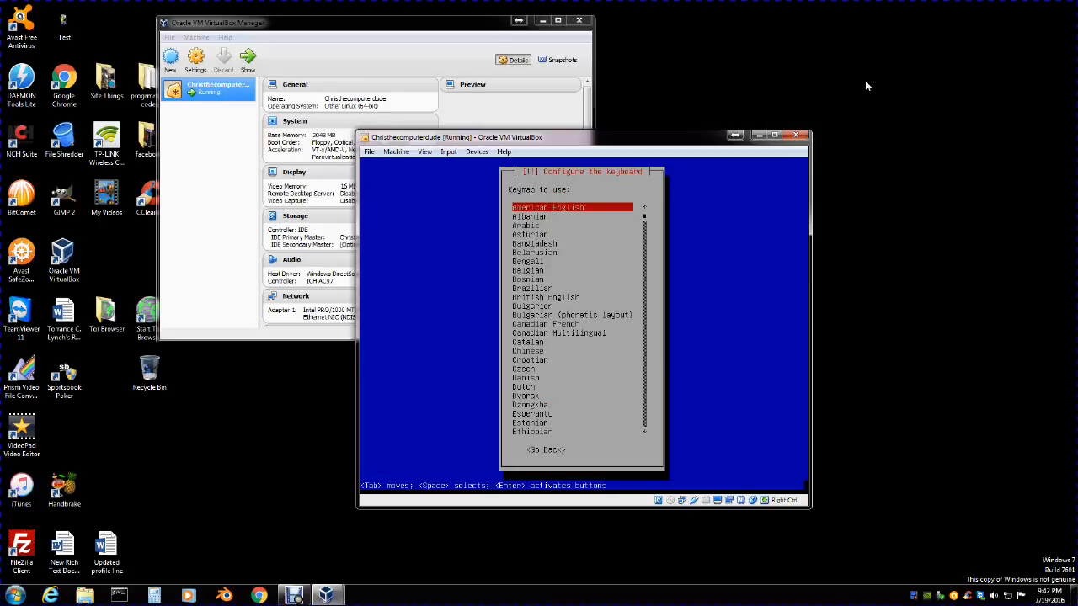
key(Return)
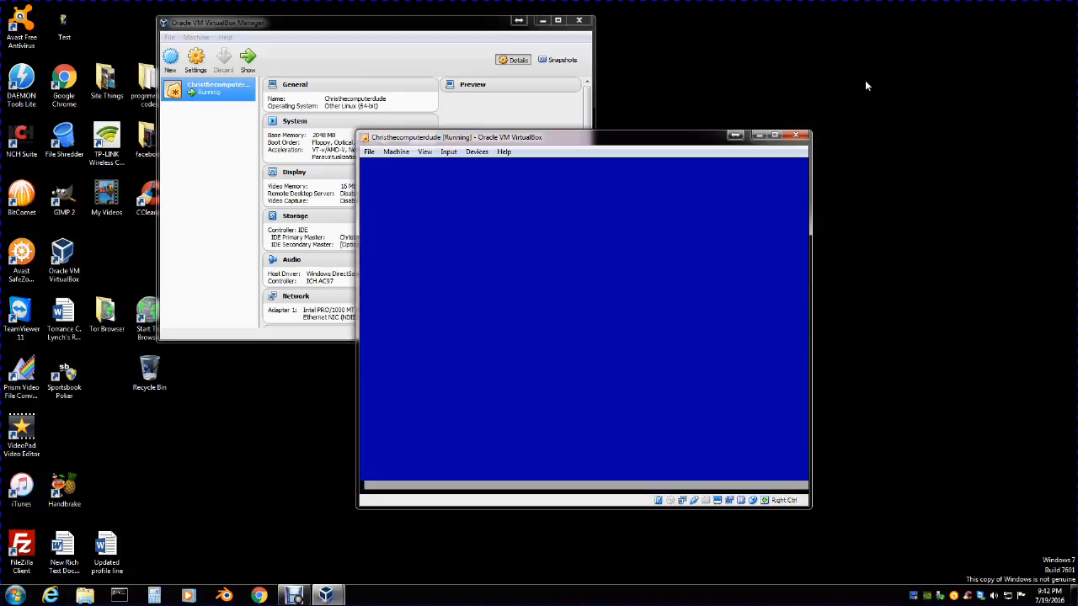